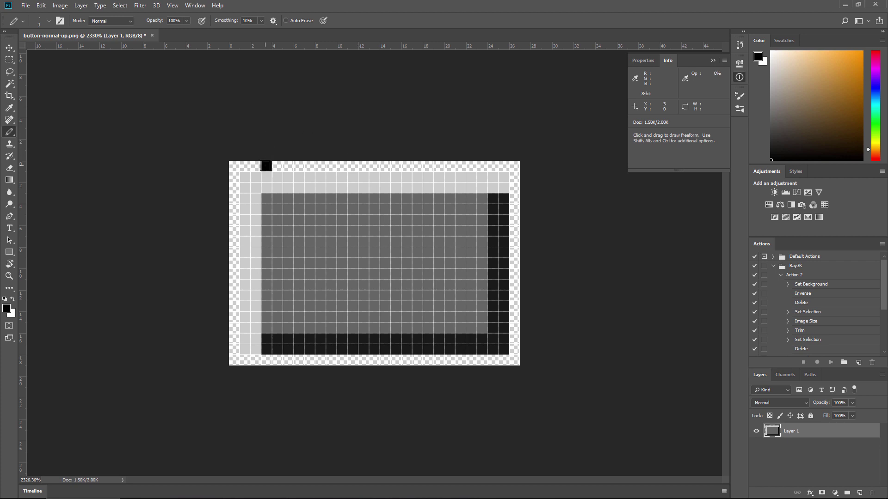
Step: Draw black one-pixel nine-patch guide lines along the button's four outer borders, leaving the corners transparent
{"action": "left_click_drag", "start_coordinate": [277, 165], "coordinate": [478, 169]}
{"action": "left_click_drag", "start_coordinate": [235, 199], "coordinate": [235, 329]}
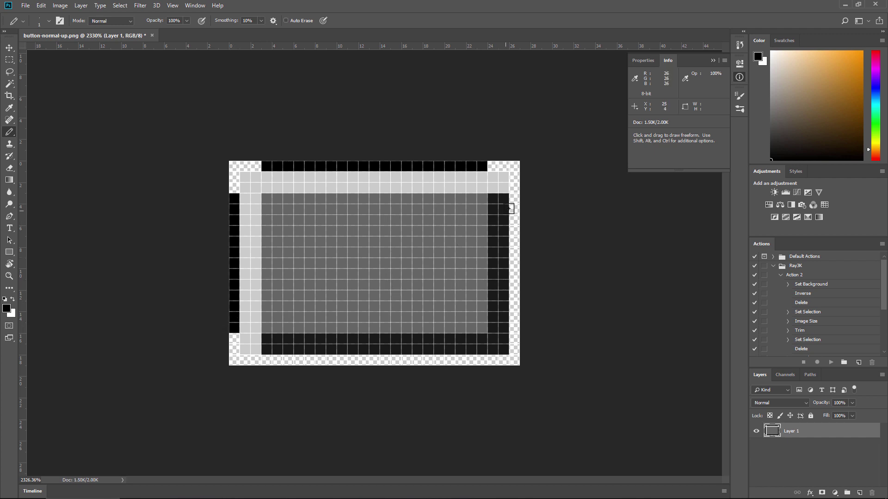
{"action": "left_click", "coordinate": [514, 199]}
{"action": "left_click_drag", "start_coordinate": [515, 199], "coordinate": [514, 329]}
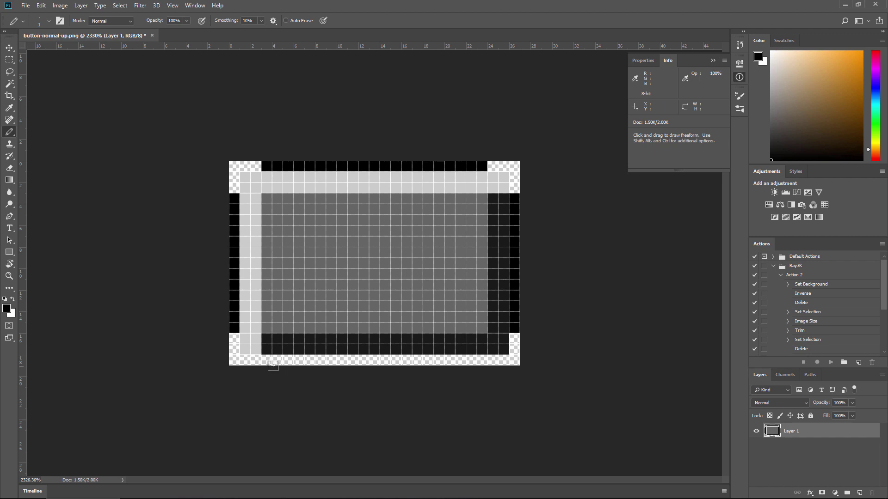
{"action": "left_click_drag", "start_coordinate": [266, 362], "coordinate": [481, 361]}
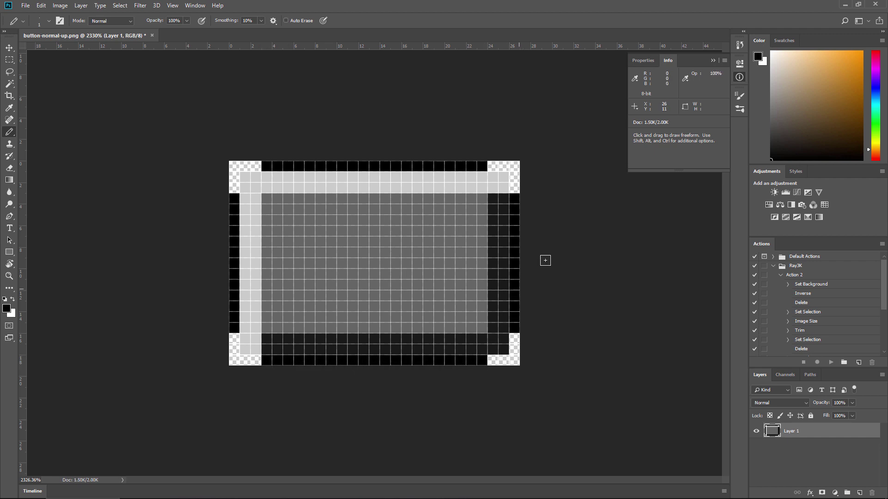
Step: Save a copy of the image as button-normal-up.9.png in the Nine Patches folder on the Desktop
{"action": "left_click", "coordinate": [26, 5]}
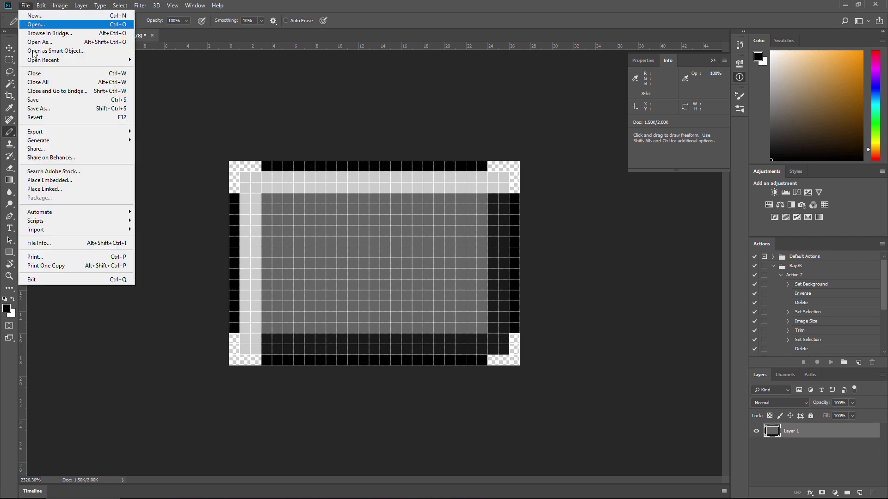
{"action": "left_click", "coordinate": [43, 110]}
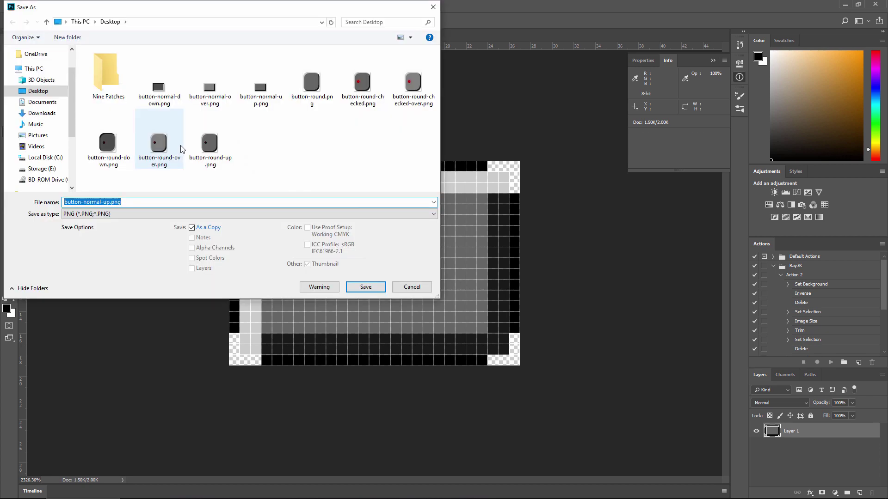
{"action": "double_click", "coordinate": [106, 82]}
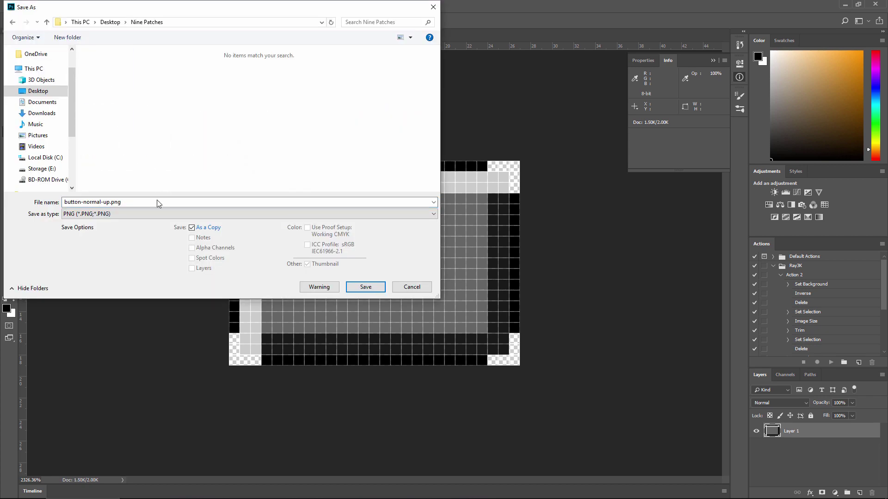
{"action": "double_click", "coordinate": [109, 204]}
{"action": "left_click", "coordinate": [111, 202]}
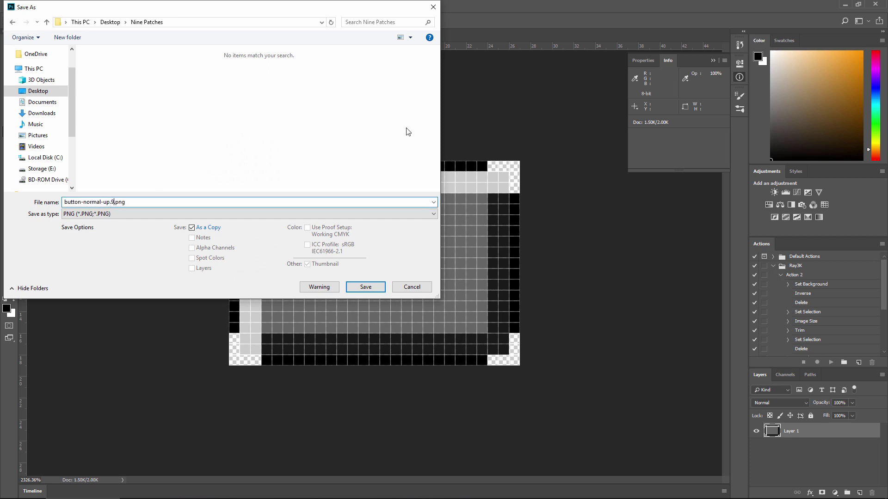
{"action": "key", "text": "Return"}
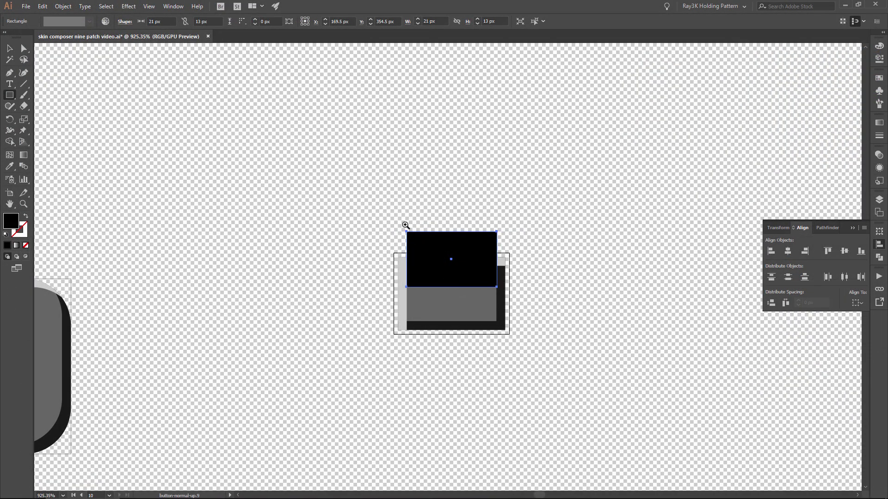
Step: In Illustrator, shorten the top black rectangle to 6 px and draw black rectangles over the artboard's left (3 × 13 px) and right borders
{"action": "left_click_drag", "start_coordinate": [406, 226], "coordinate": [557, 291]}
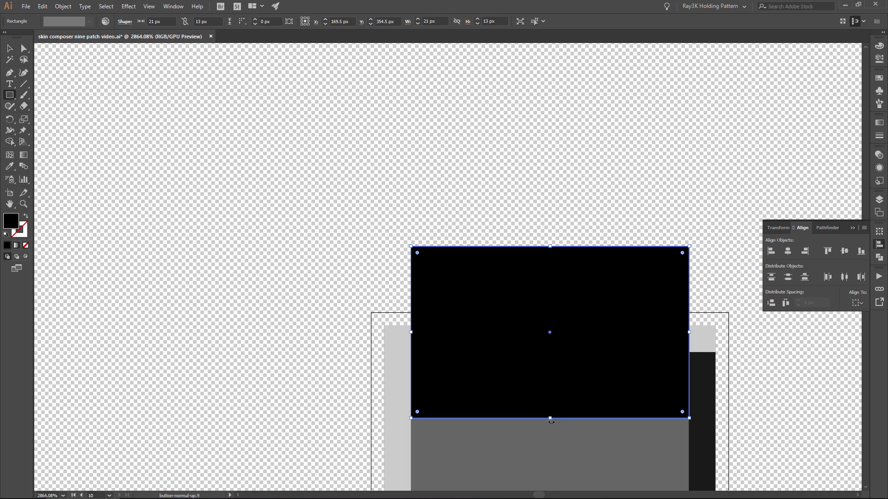
{"action": "left_click_drag", "start_coordinate": [549, 417], "coordinate": [511, 277]}
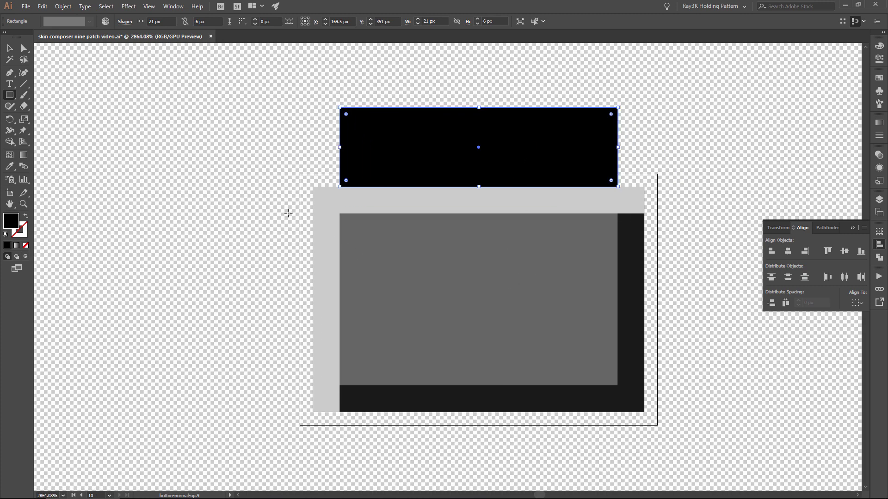
{"action": "left_click_drag", "start_coordinate": [273, 213], "coordinate": [380, 385]}
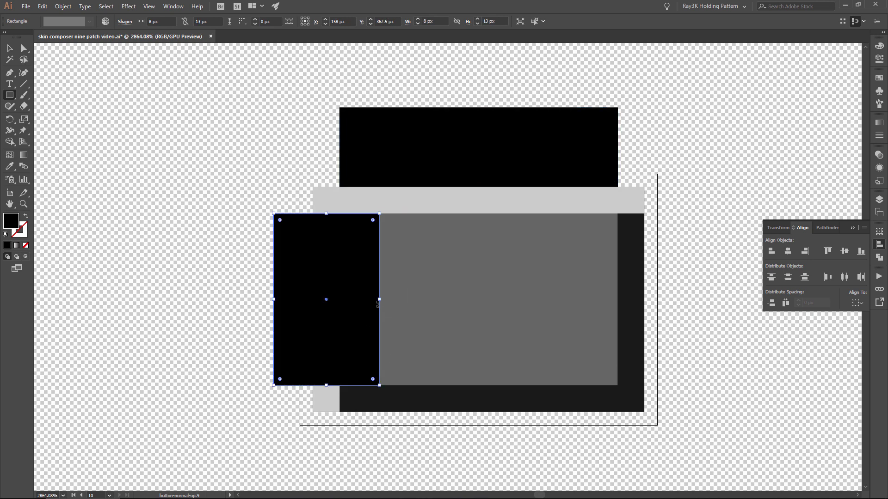
{"action": "left_click_drag", "start_coordinate": [379, 300], "coordinate": [313, 300]}
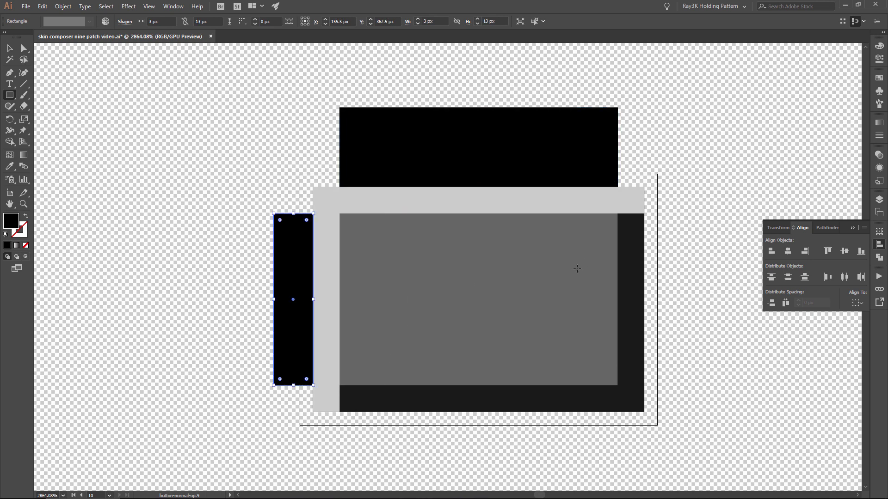
{"action": "left_click_drag", "start_coordinate": [591, 214], "coordinate": [708, 376]}
{"action": "left_click_drag", "start_coordinate": [708, 376], "coordinate": [697, 385]}
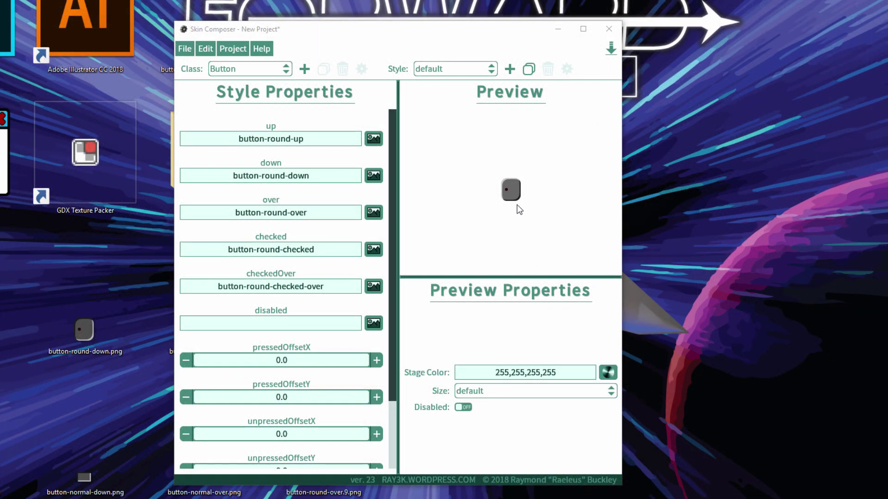
Step: In Skin Composer, test the button in the preview
{"action": "left_click", "coordinate": [513, 193]}
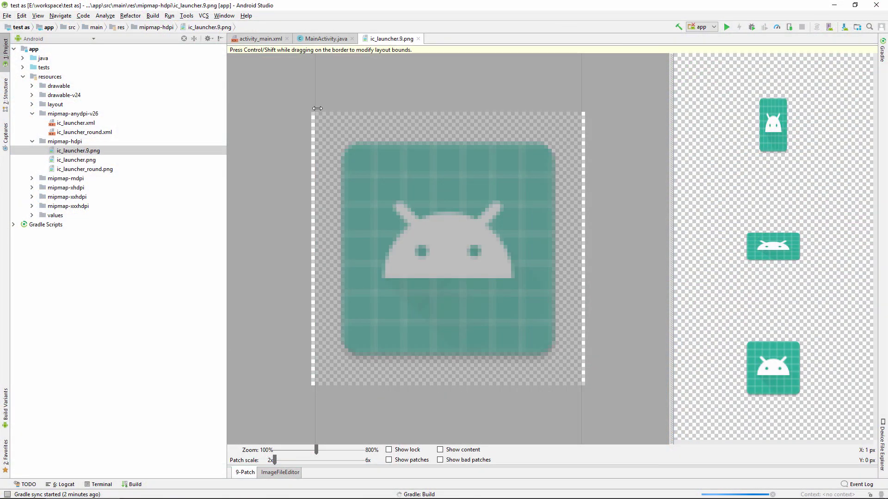
Step: In Android Studio, narrow the horizontal stretch region of ic_launcher.9.png from both sides and erase its middle section
{"action": "mouse_move", "coordinate": [315, 109]}
{"action": "left_mouse_down"}
{"action": "mouse_move", "coordinate": [387, 110]}
{"action": "mouse_move", "coordinate": [356, 112]}
{"action": "left_mouse_up"}
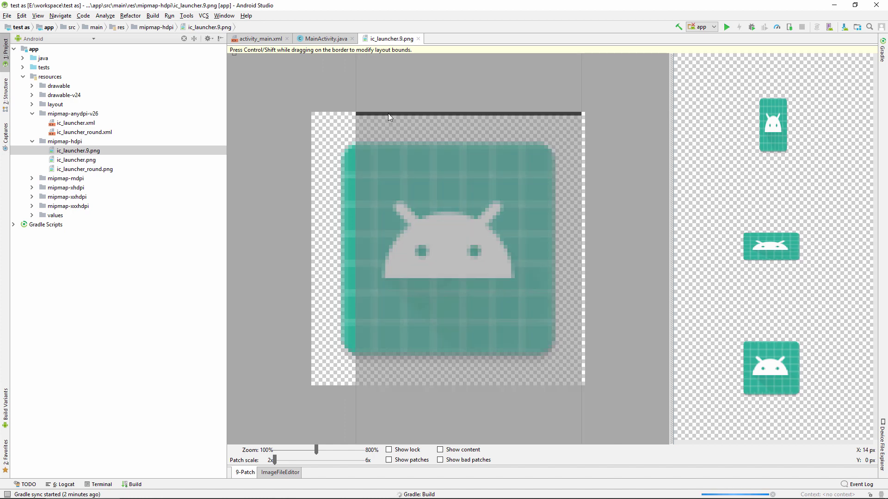
{"action": "mouse_move", "coordinate": [580, 110]}
{"action": "left_mouse_down"}
{"action": "mouse_move", "coordinate": [527, 112]}
{"action": "mouse_move", "coordinate": [537, 113]}
{"action": "left_mouse_up"}
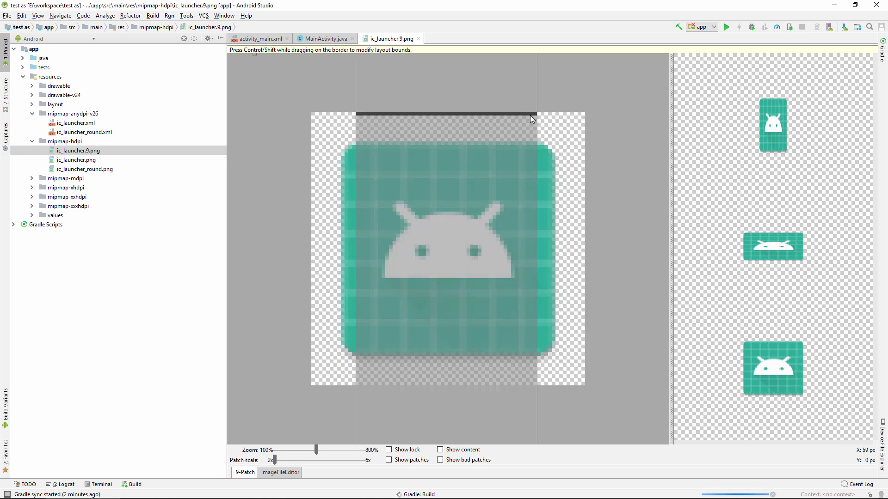
{"action": "left_click_drag", "start_coordinate": [532, 115], "coordinate": [381, 123]}
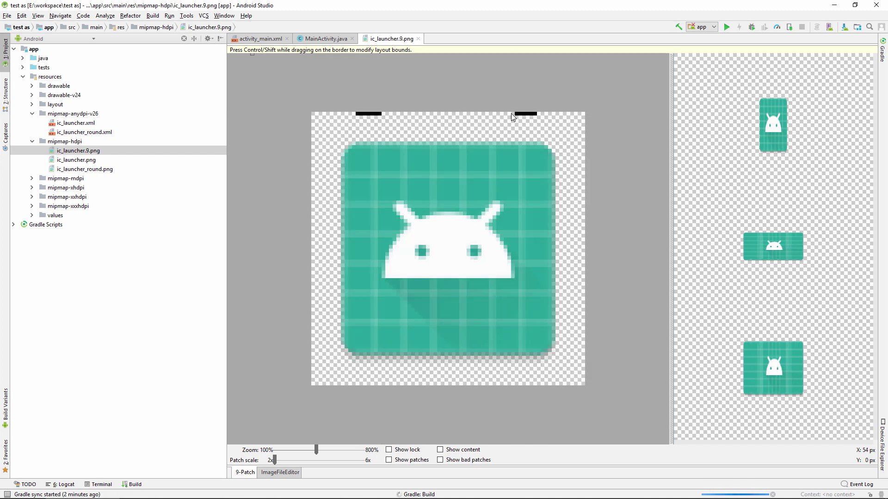
Step: Divide the horizontal stretch region into three separate segments and move the upper vertical stretch bound inward
{"action": "left_click_drag", "start_coordinate": [495, 113], "coordinate": [460, 113]}
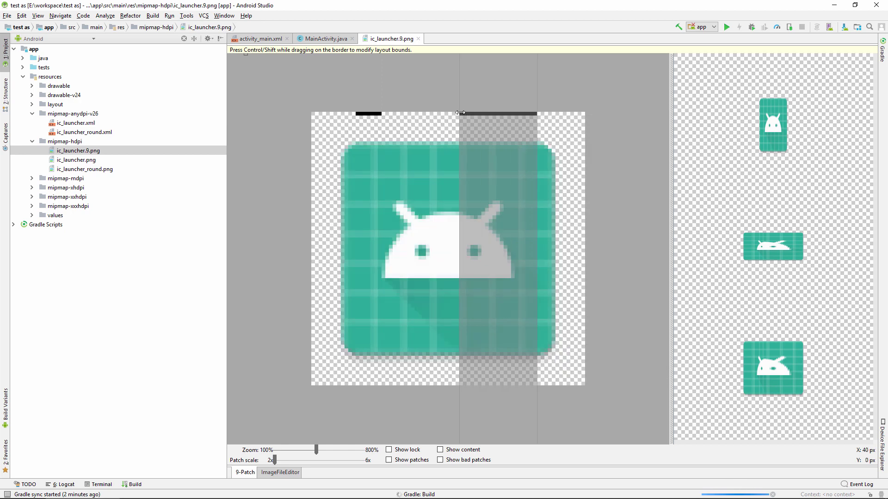
{"action": "left_click_drag", "start_coordinate": [460, 112], "coordinate": [514, 112]}
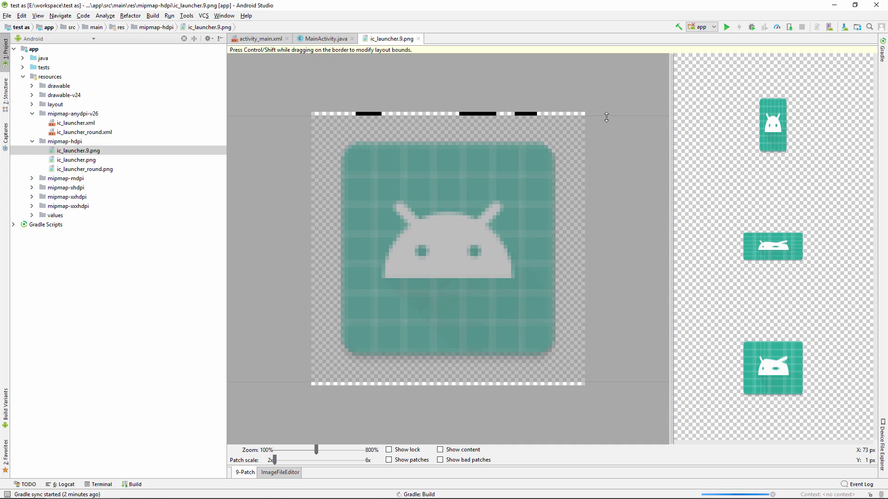
{"action": "left_click_drag", "start_coordinate": [607, 116], "coordinate": [606, 152]}
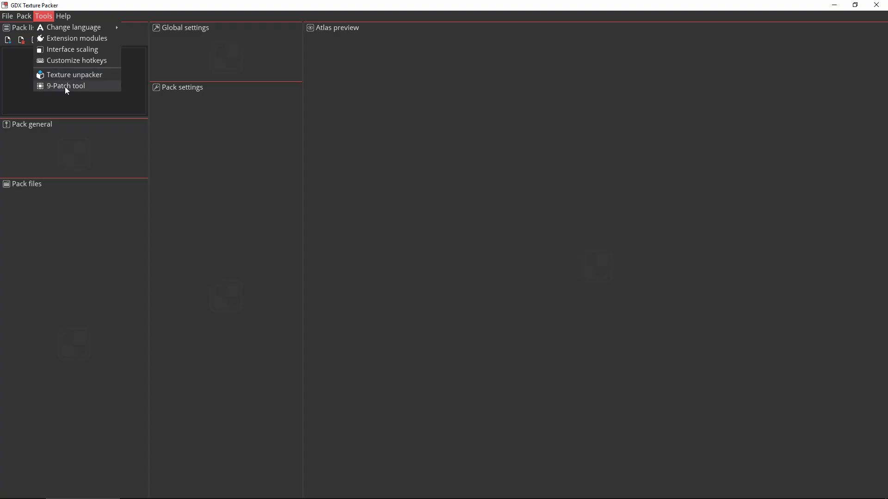
Step: In GDX Texture Packer, load button-normal-up.png from the Desktop into the 9-Patch tool, then enlarge and reposition its window
{"action": "left_click", "coordinate": [65, 87]}
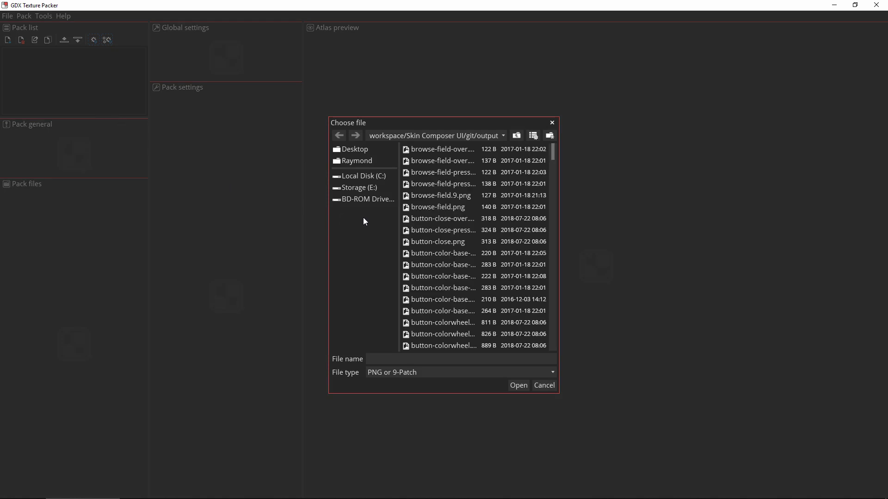
{"action": "left_click", "coordinate": [362, 150]}
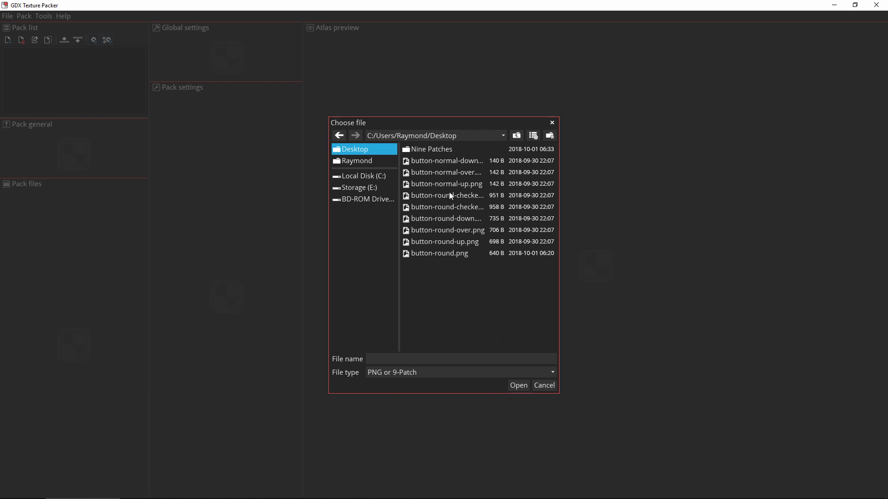
{"action": "double_click", "coordinate": [460, 184]}
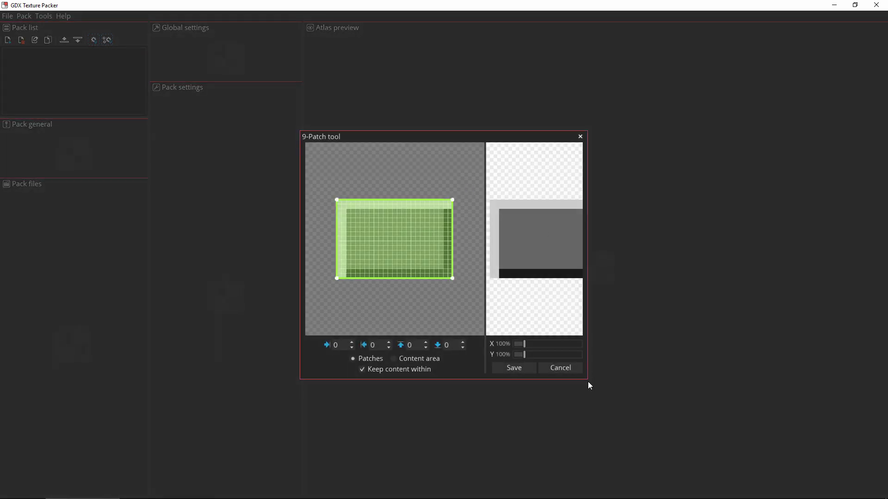
{"action": "left_click_drag", "start_coordinate": [586, 379], "coordinate": [852, 486]}
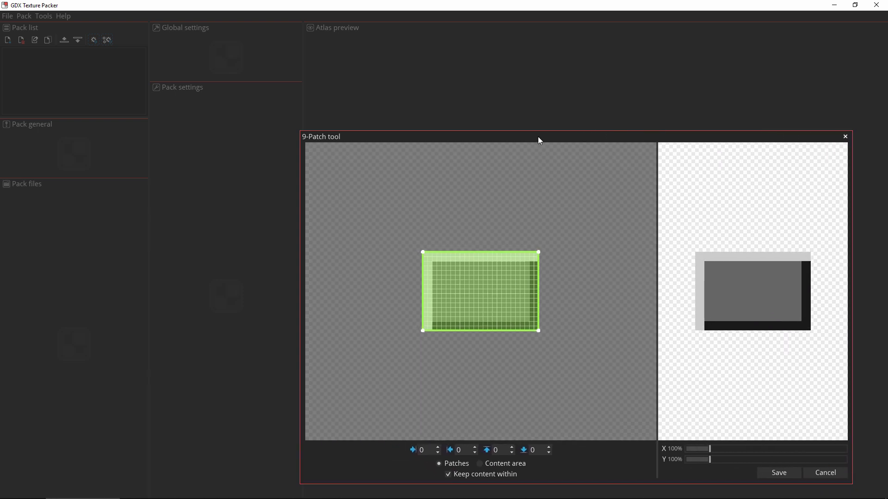
{"action": "left_click_drag", "start_coordinate": [537, 136], "coordinate": [368, 74]}
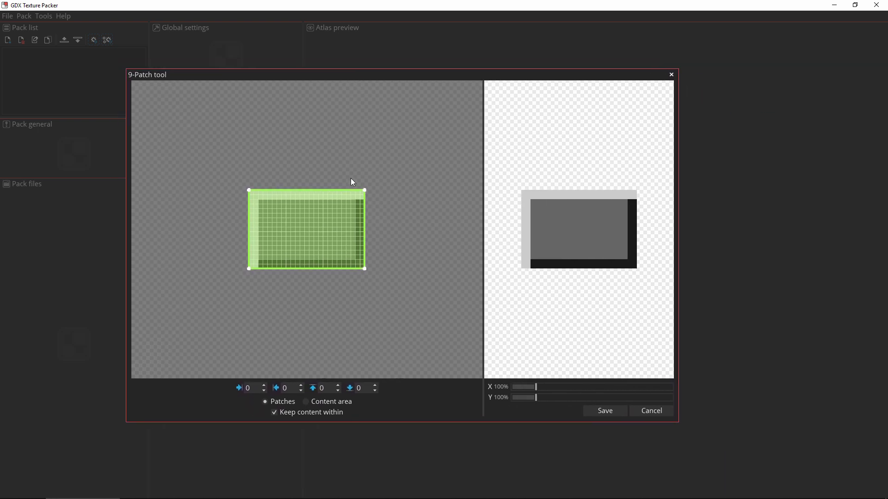
Step: Inset the patch area 2 px on every side and move the content area's upper-left corner further inward
{"action": "mouse_move", "coordinate": [249, 191]}
{"action": "left_mouse_down"}
{"action": "mouse_move", "coordinate": [273, 211]}
{"action": "mouse_move", "coordinate": [258, 200]}
{"action": "left_mouse_up"}
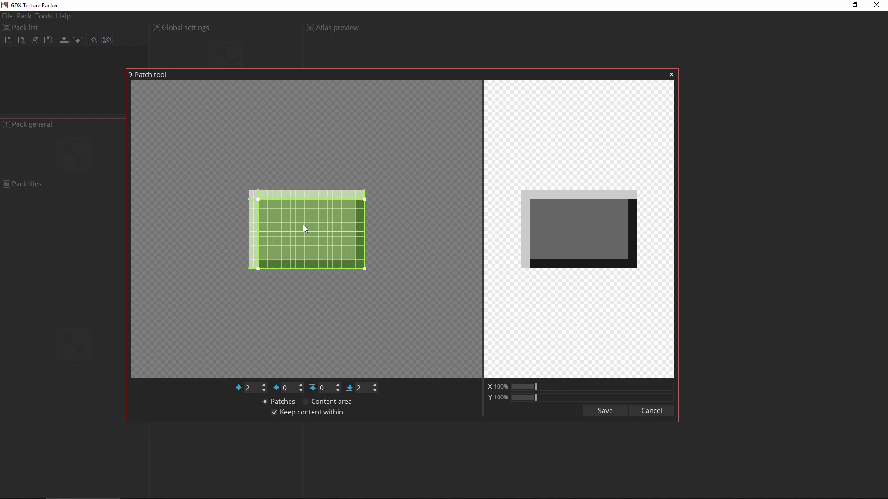
{"action": "left_click_drag", "start_coordinate": [364, 269], "coordinate": [358, 260]}
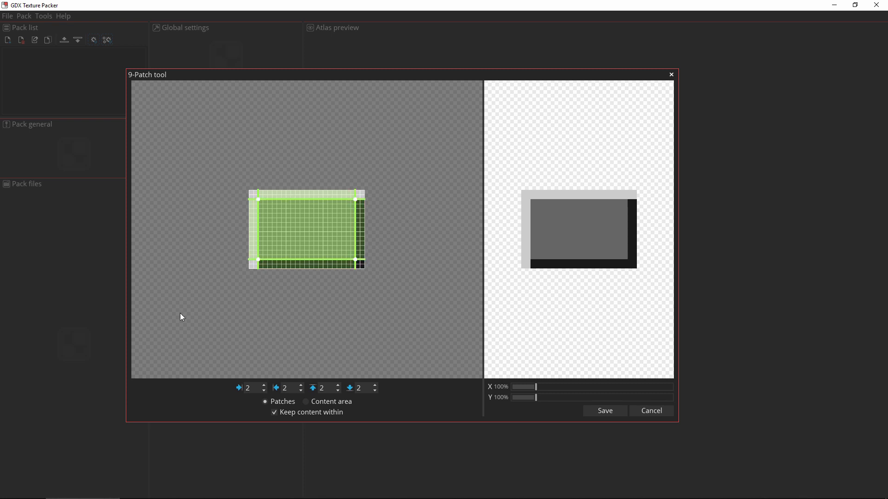
{"action": "left_click", "coordinate": [306, 401]}
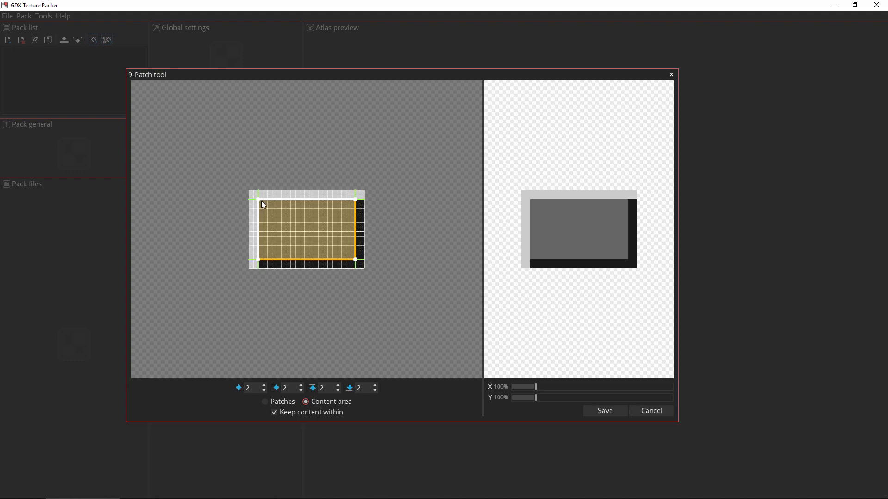
{"action": "left_click_drag", "start_coordinate": [259, 199], "coordinate": [267, 208]}
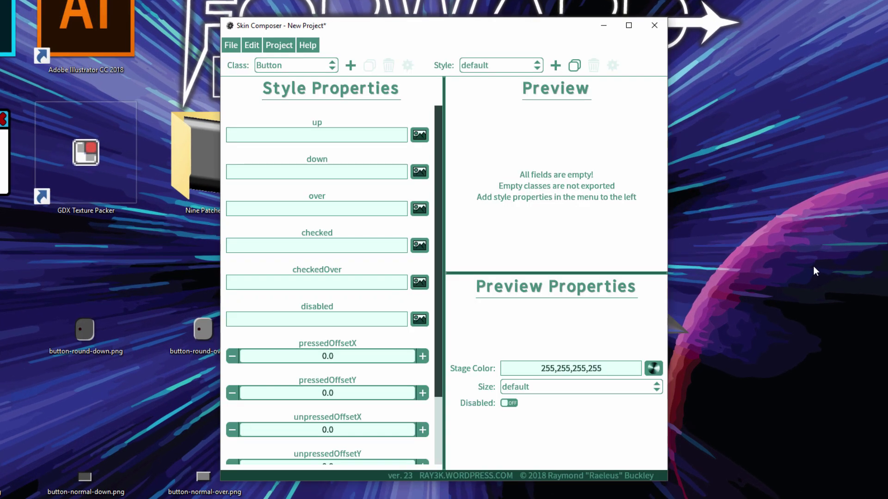
Step: In Skin Composer, open the project's drawables and start creating a 9-patch
{"action": "left_click", "coordinate": [279, 45]}
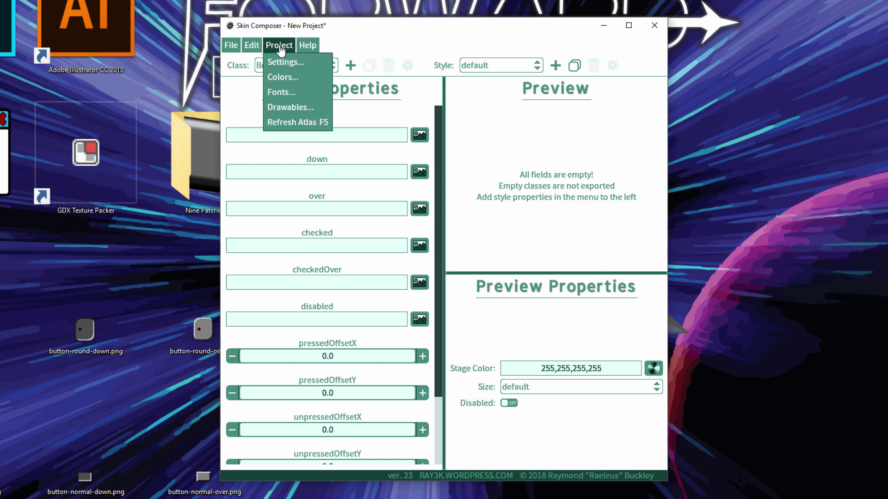
{"action": "left_click", "coordinate": [299, 108]}
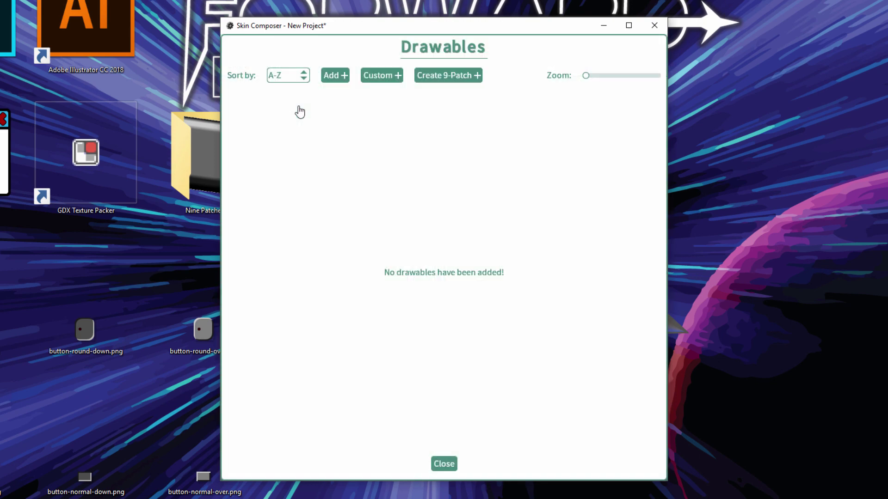
{"action": "left_click", "coordinate": [452, 78]}
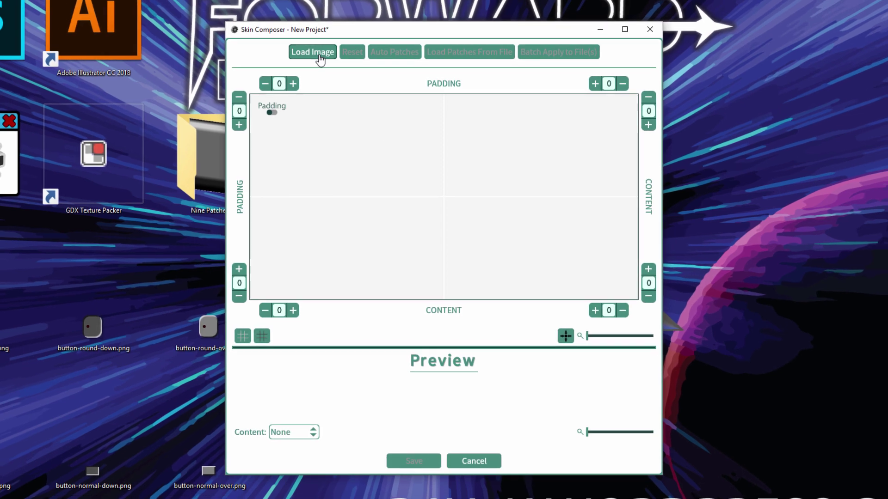
{"action": "left_click", "coordinate": [319, 56]}
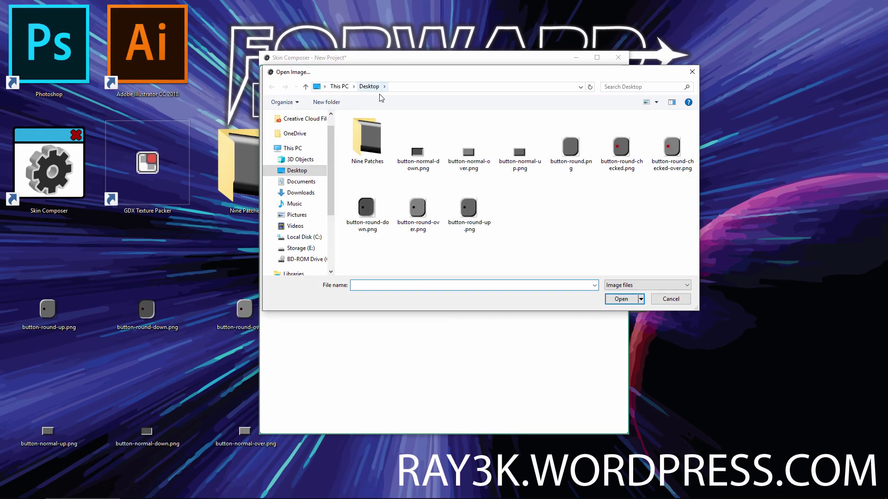
{"action": "left_click", "coordinate": [524, 165]}
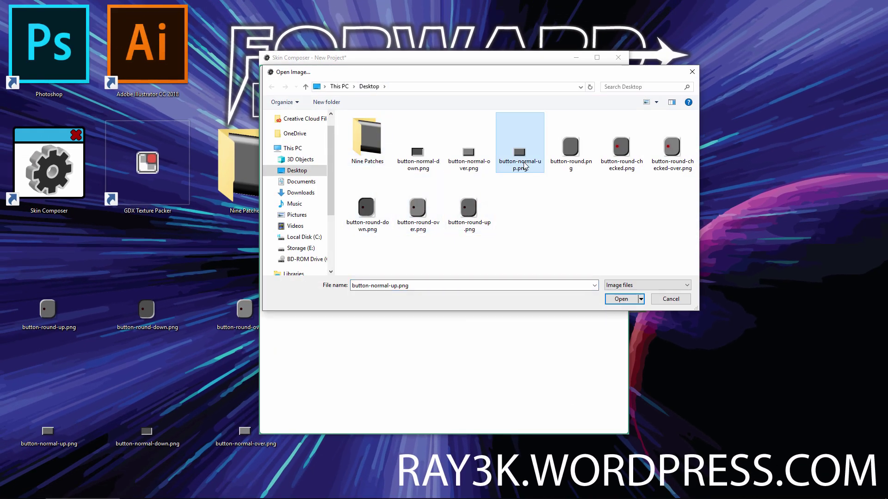
{"action": "left_click", "coordinate": [663, 299]}
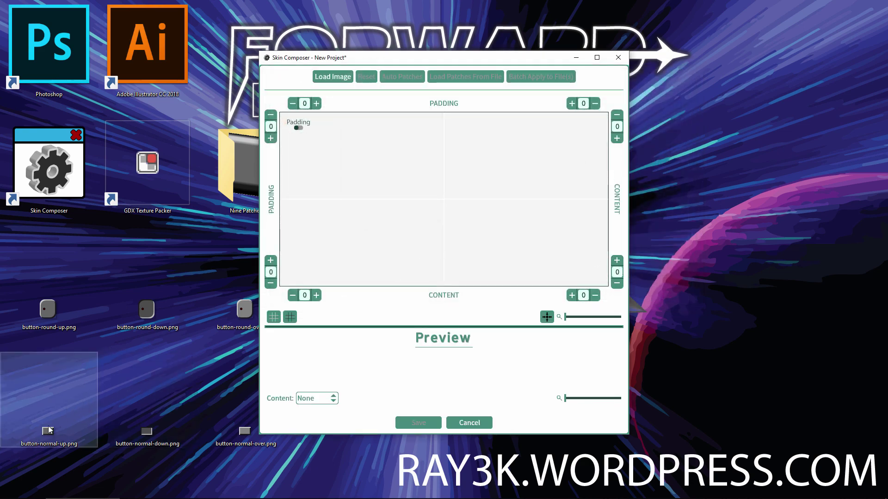
Step: Load button-normal-up.png from the desktop into the 9-patch editor and fit the image to the editing view
{"action": "left_click_drag", "start_coordinate": [46, 437], "coordinate": [379, 234]}
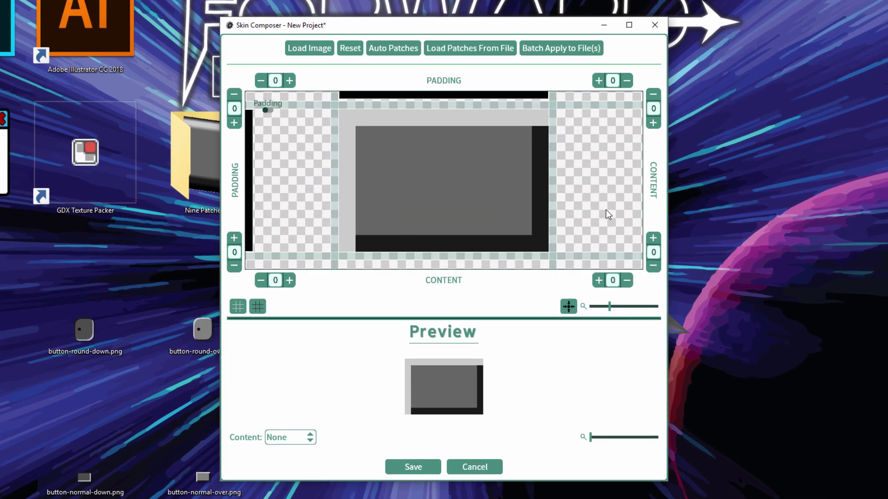
{"action": "mouse_move", "coordinate": [608, 214]}
{"action": "left_mouse_down"}
{"action": "mouse_move", "coordinate": [601, 218]}
{"action": "mouse_move", "coordinate": [583, 192]}
{"action": "mouse_move", "coordinate": [605, 208]}
{"action": "mouse_move", "coordinate": [601, 218]}
{"action": "left_mouse_up"}
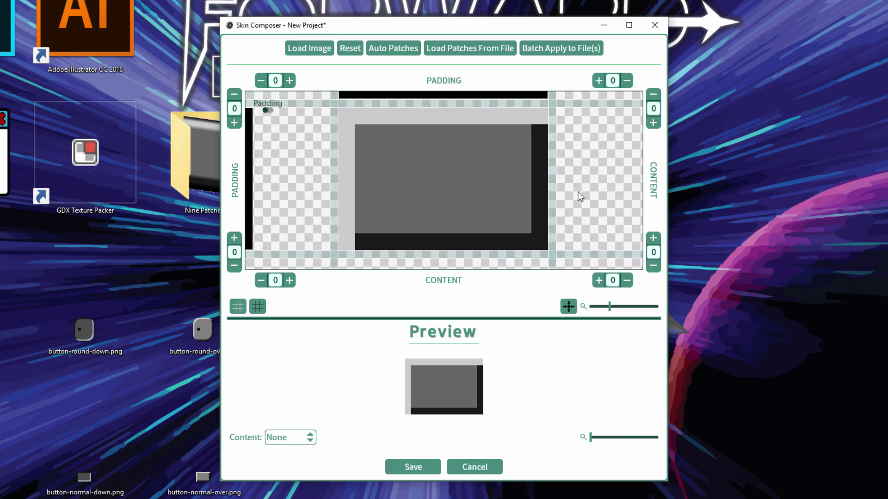
{"action": "scroll", "coordinate": [580, 195], "scroll_direction": "down", "scroll_amount": 2}
{"action": "scroll", "coordinate": [579, 196], "scroll_direction": "down", "scroll_amount": 2}
{"action": "scroll", "coordinate": [579, 195], "scroll_direction": "up", "scroll_amount": 4}
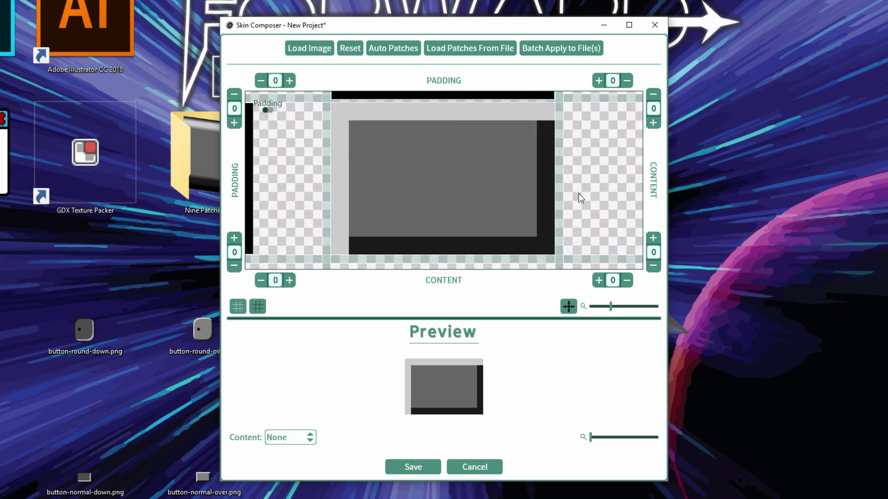
{"action": "left_click_drag", "start_coordinate": [610, 306], "coordinate": [591, 308]}
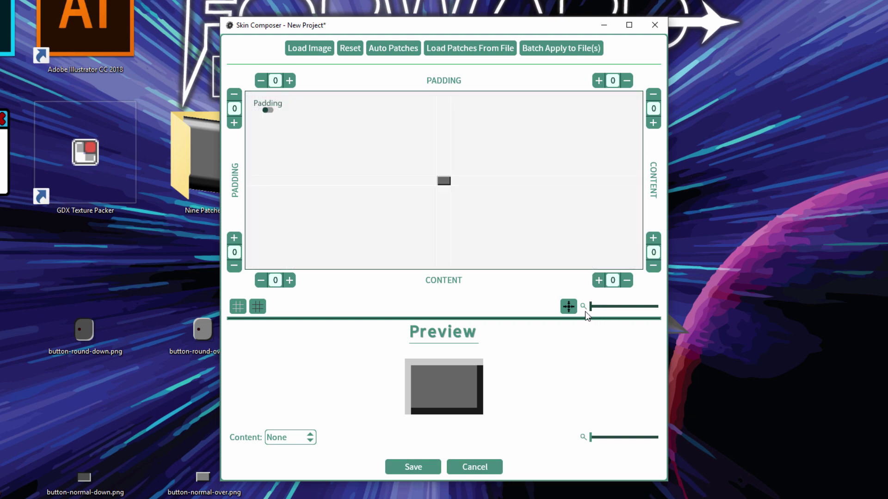
{"action": "left_click", "coordinate": [568, 307]}
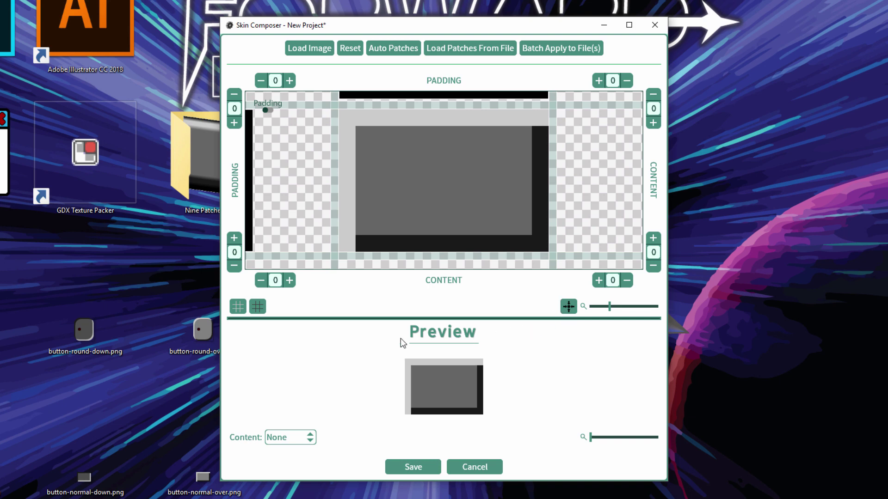
Step: Try the light and dark pixel grids over the image, and switch briefly from the padding guides to the content guides
{"action": "left_click", "coordinate": [238, 306]}
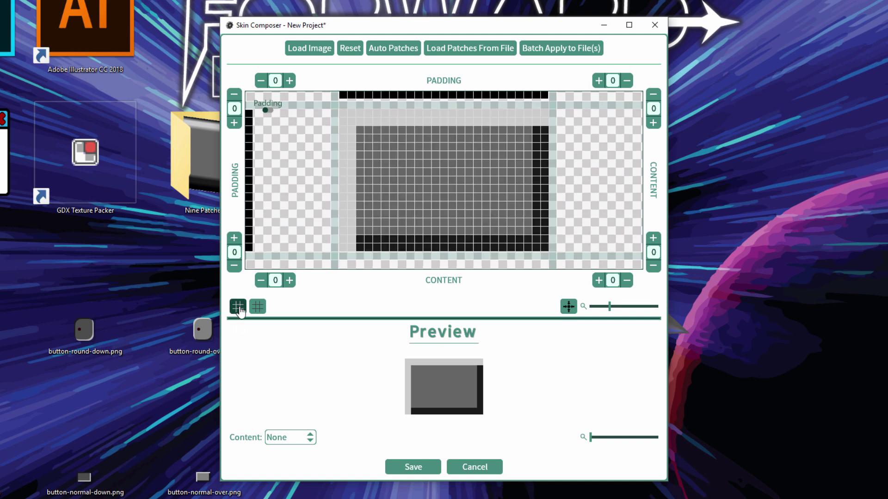
{"action": "left_click", "coordinate": [260, 309]}
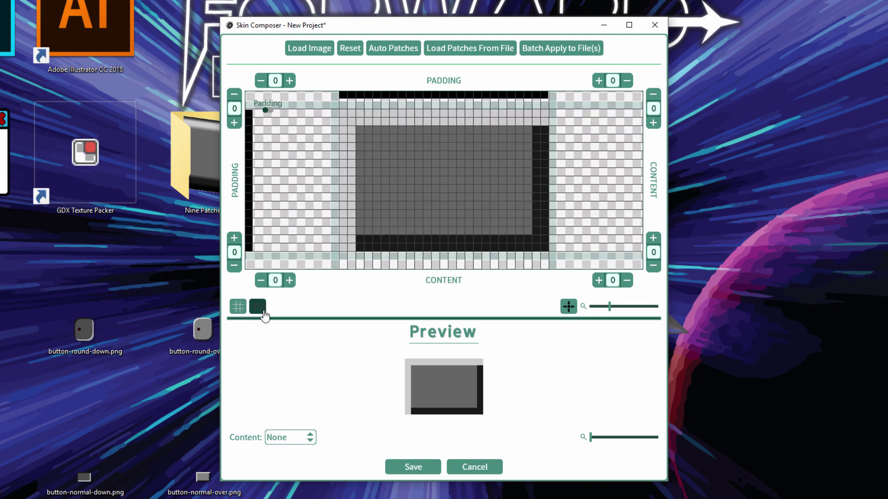
{"action": "left_click", "coordinate": [261, 309]}
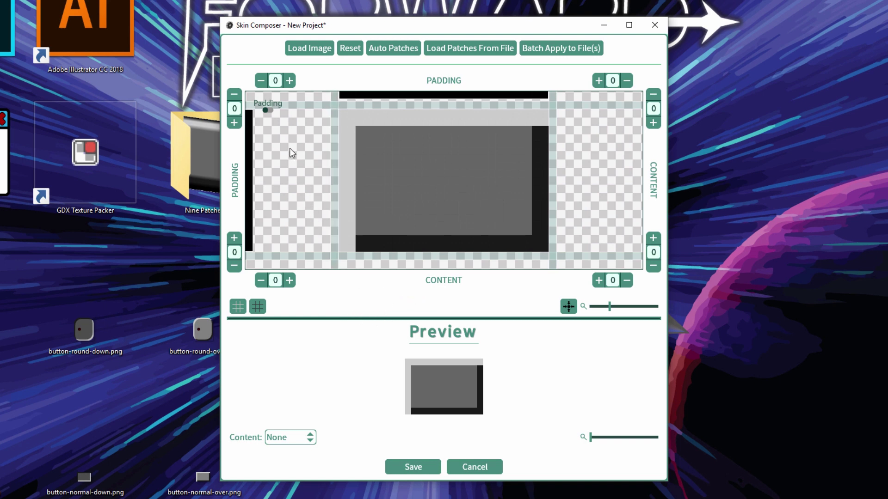
{"action": "left_click", "coordinate": [269, 111]}
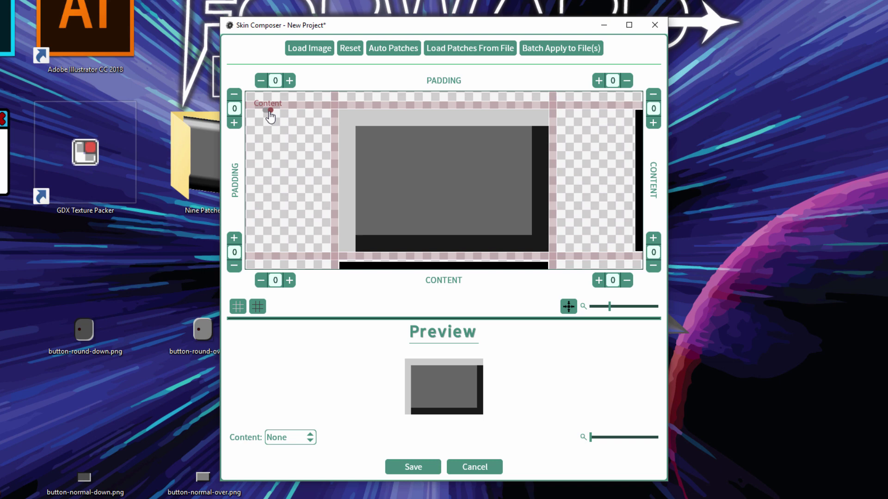
{"action": "left_click", "coordinate": [268, 111]}
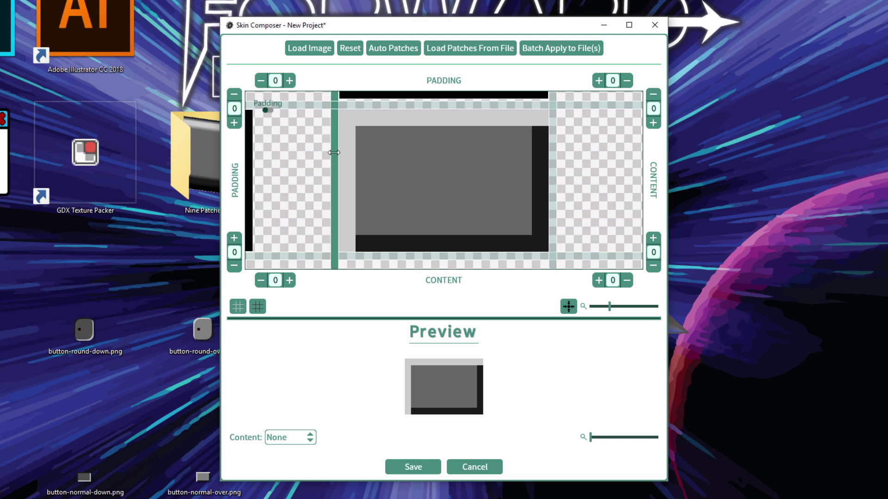
Step: Move all four padding guides inward so the patch padding is 2 px on every side
{"action": "mouse_move", "coordinate": [335, 153]}
{"action": "left_mouse_down"}
{"action": "mouse_move", "coordinate": [383, 155]}
{"action": "mouse_move", "coordinate": [351, 157]}
{"action": "left_mouse_up"}
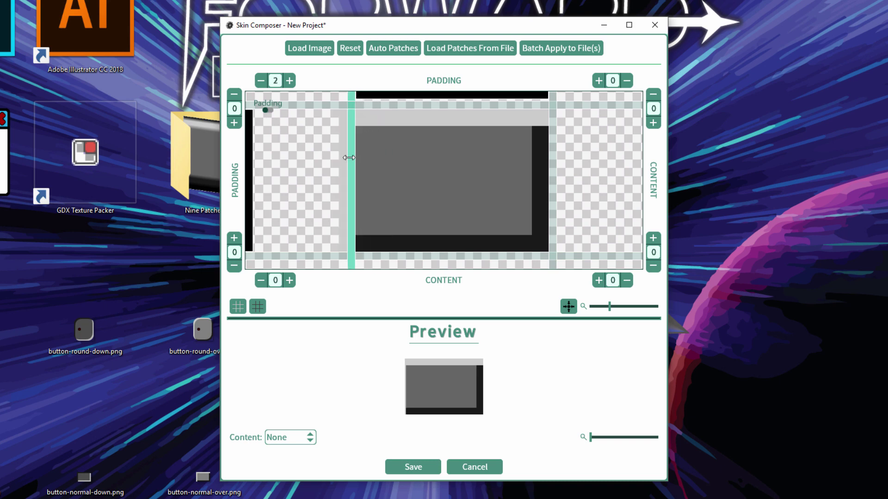
{"action": "mouse_move", "coordinate": [545, 183]}
{"action": "left_mouse_down"}
{"action": "mouse_move", "coordinate": [521, 184]}
{"action": "mouse_move", "coordinate": [536, 183]}
{"action": "left_mouse_up"}
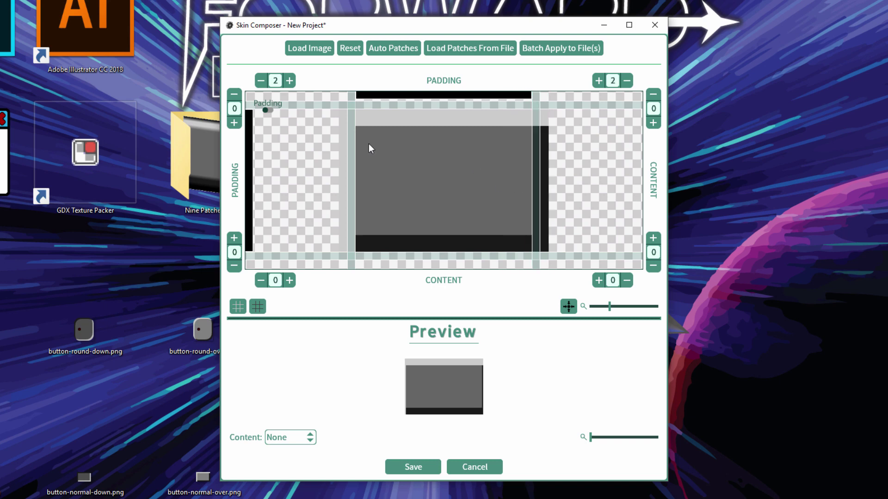
{"action": "left_click_drag", "start_coordinate": [320, 108], "coordinate": [319, 124]}
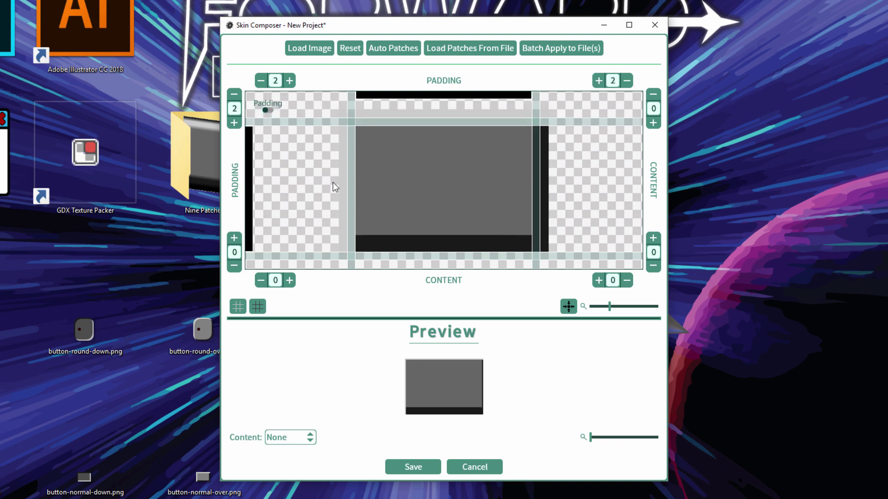
{"action": "left_click_drag", "start_coordinate": [323, 257], "coordinate": [327, 239]}
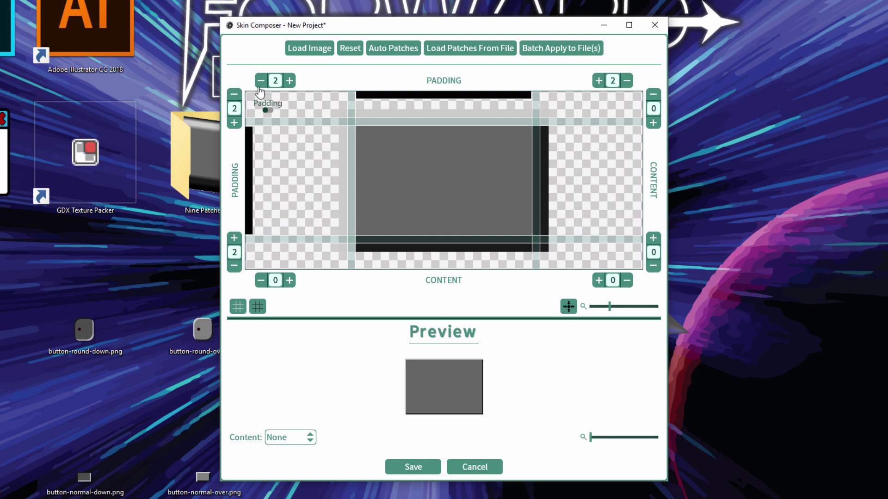
Step: Lower the left and right padding to 0 in single-pixel increments, restoring each to 2
{"action": "left_click", "coordinate": [261, 80]}
{"action": "left_click", "coordinate": [261, 80]}
{"action": "left_click", "coordinate": [289, 82]}
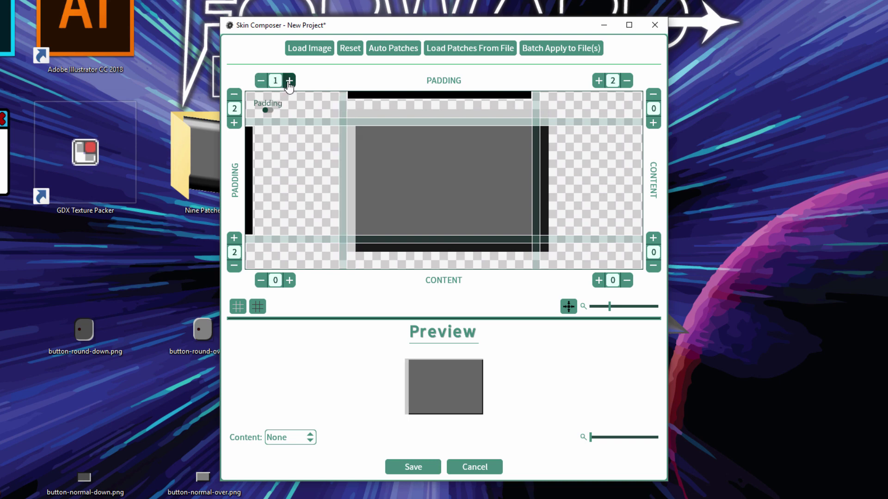
{"action": "left_click", "coordinate": [289, 81]}
{"action": "left_click", "coordinate": [626, 81]}
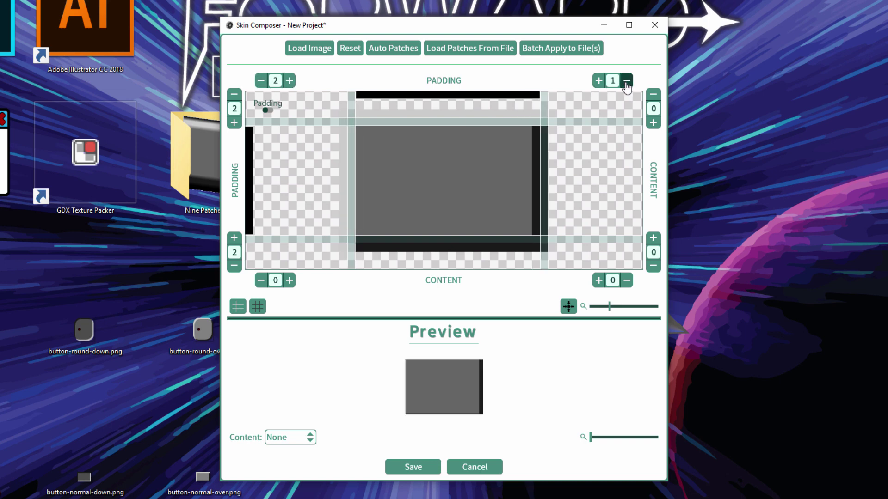
{"action": "left_click", "coordinate": [627, 81]}
{"action": "left_click", "coordinate": [599, 81]}
{"action": "left_click", "coordinate": [599, 82]}
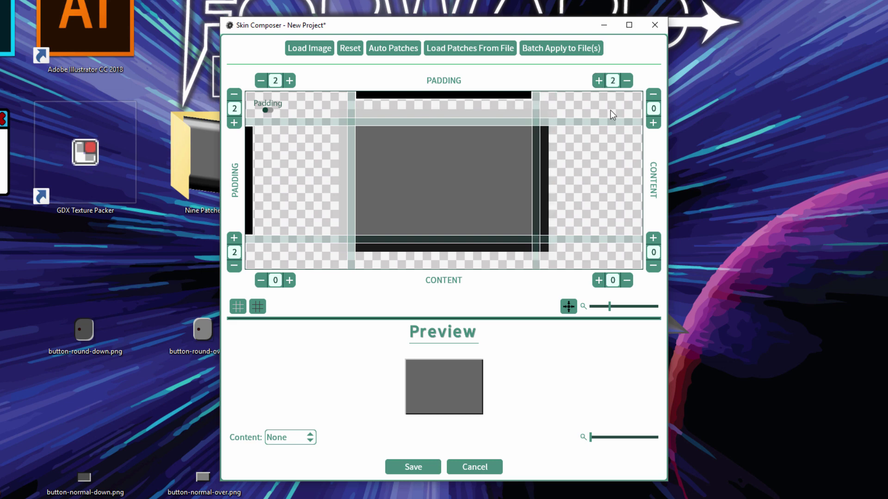
Step: Move the padding guides into the button's flat centre, with 13 left, 10 right, 7 top and the lower guide raised
{"action": "left_click_drag", "start_coordinate": [539, 191], "coordinate": [469, 190]}
{"action": "left_click_drag", "start_coordinate": [354, 183], "coordinate": [444, 183]}
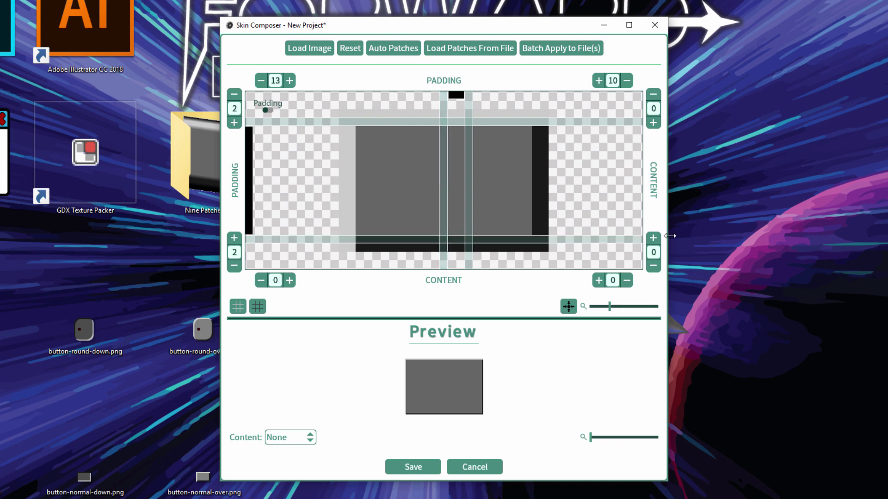
{"action": "left_click_drag", "start_coordinate": [387, 122], "coordinate": [385, 160]}
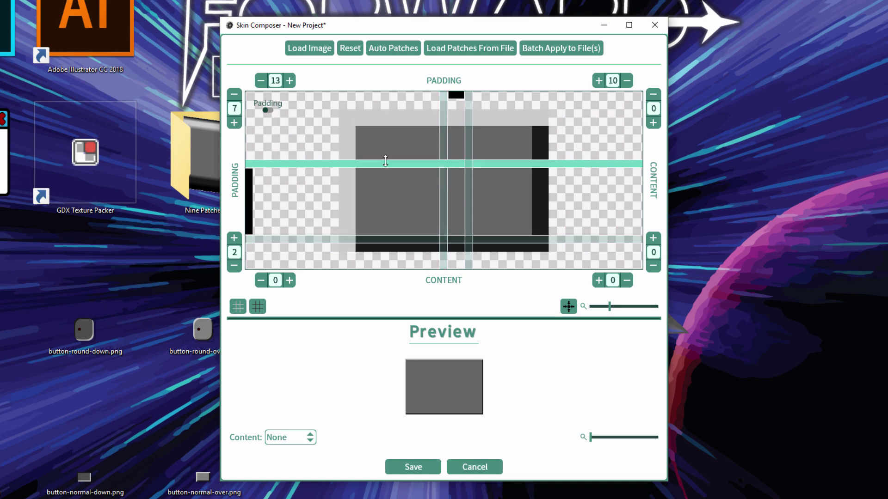
{"action": "left_click_drag", "start_coordinate": [396, 238], "coordinate": [401, 206]}
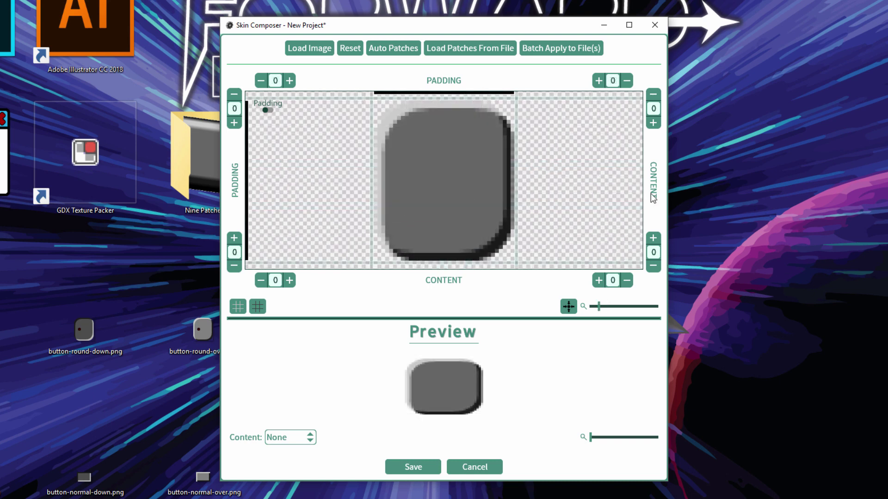
Step: Set the round button's padding to 3 left, 3 top, 3 right and 2 bottom, then narrow its preview
{"action": "left_click_drag", "start_coordinate": [371, 196], "coordinate": [383, 192]}
{"action": "left_click_drag", "start_coordinate": [445, 99], "coordinate": [447, 110]}
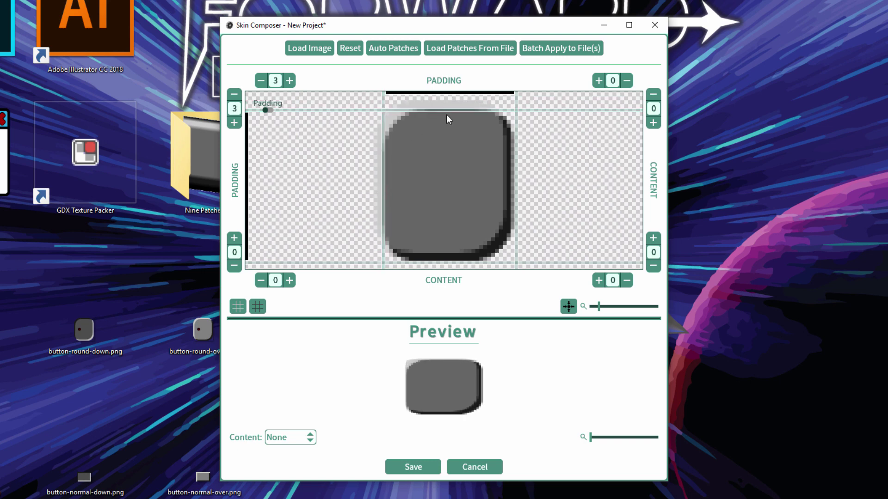
{"action": "left_click_drag", "start_coordinate": [516, 187], "coordinate": [495, 187]}
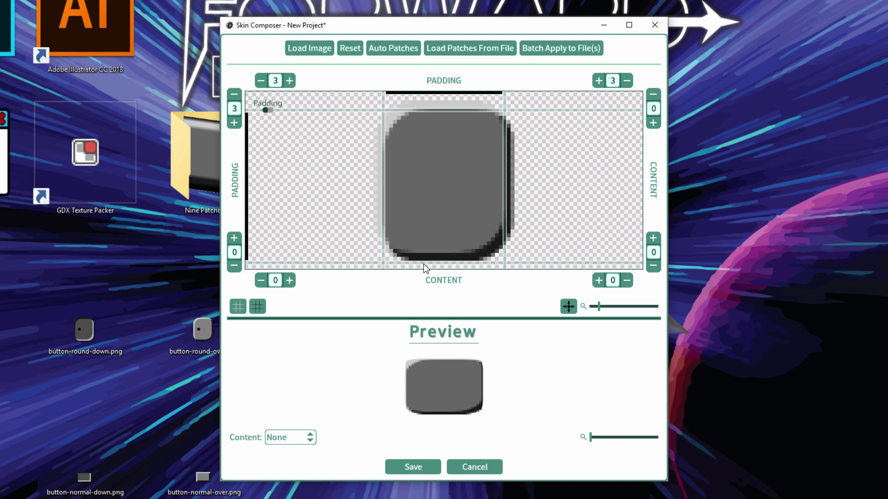
{"action": "left_click_drag", "start_coordinate": [424, 263], "coordinate": [426, 253]}
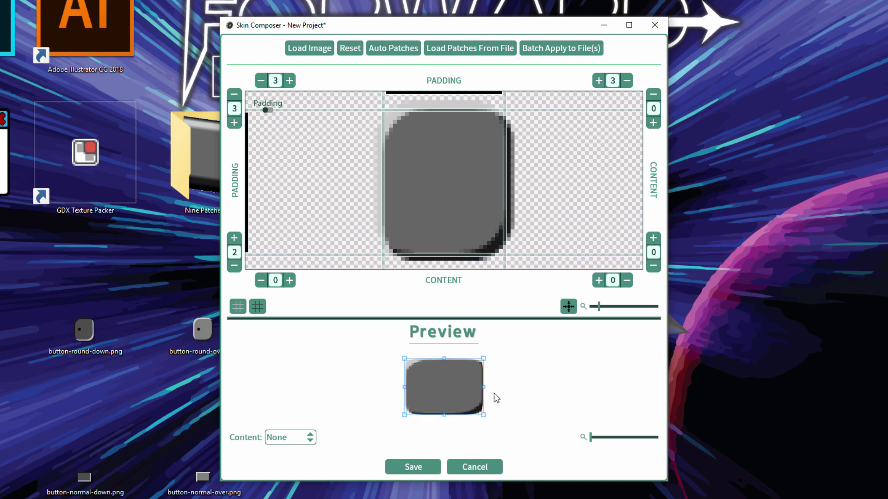
{"action": "mouse_move", "coordinate": [483, 388]}
{"action": "mouse_move", "coordinate": [482, 388]}
{"action": "left_mouse_down"}
{"action": "mouse_move", "coordinate": [511, 388]}
{"action": "mouse_move", "coordinate": [474, 387]}
{"action": "left_mouse_up"}
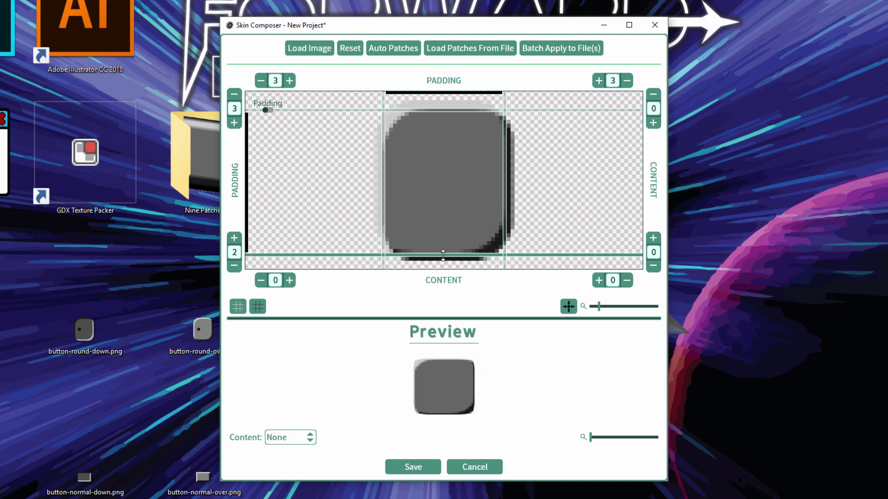
Step: Inset the round button's padding past its corners to 10 bottom, 11 top, 13 left and 9 right, then resize the preview
{"action": "left_click_drag", "start_coordinate": [441, 256], "coordinate": [446, 225]}
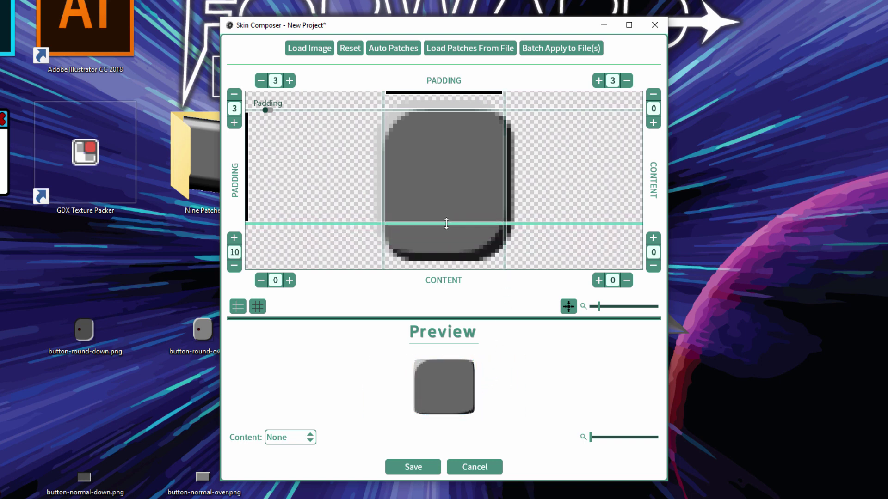
{"action": "left_click_drag", "start_coordinate": [452, 110], "coordinate": [452, 140]}
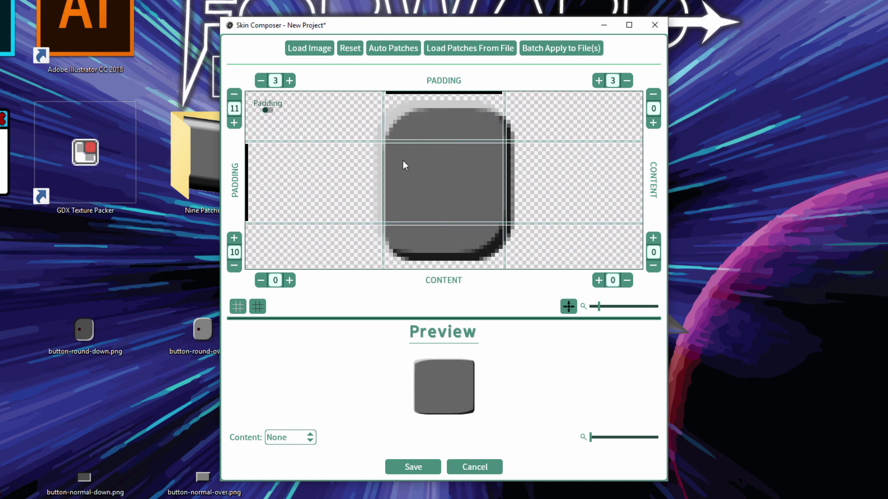
{"action": "left_click_drag", "start_coordinate": [386, 173], "coordinate": [424, 169]}
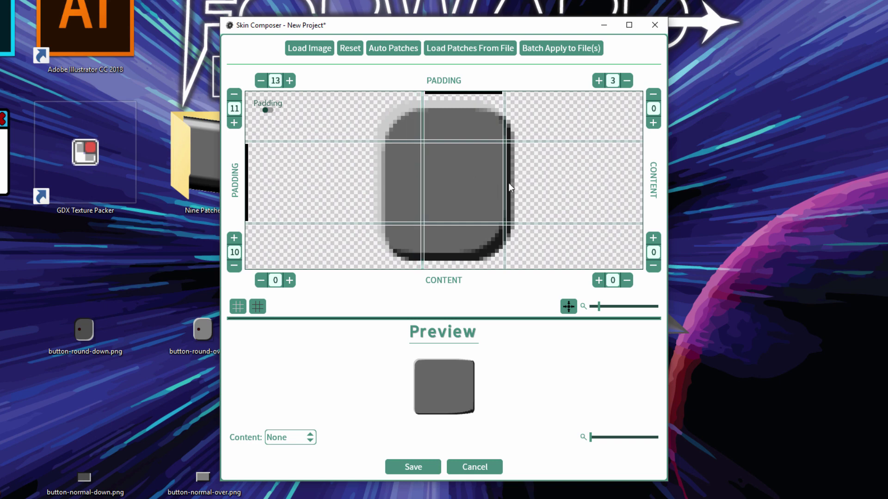
{"action": "left_click_drag", "start_coordinate": [504, 187], "coordinate": [481, 193]}
{"action": "mouse_move", "coordinate": [470, 413]}
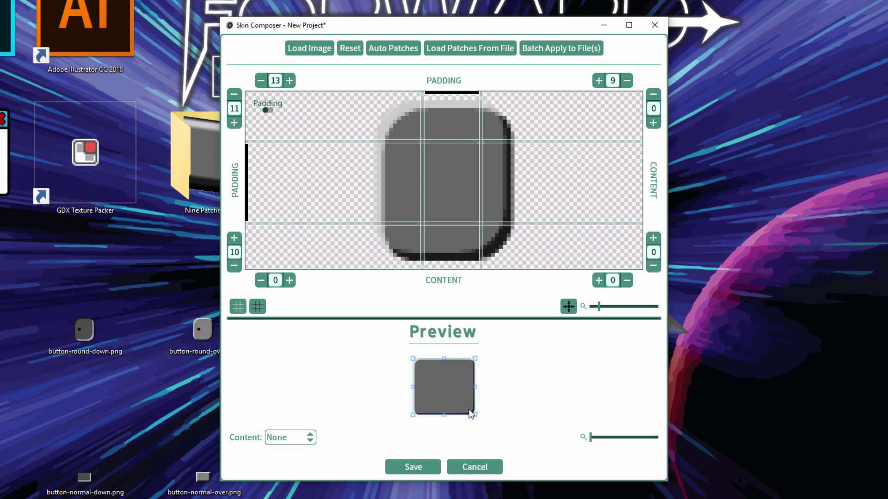
{"action": "left_click_drag", "start_coordinate": [475, 415], "coordinate": [491, 405]}
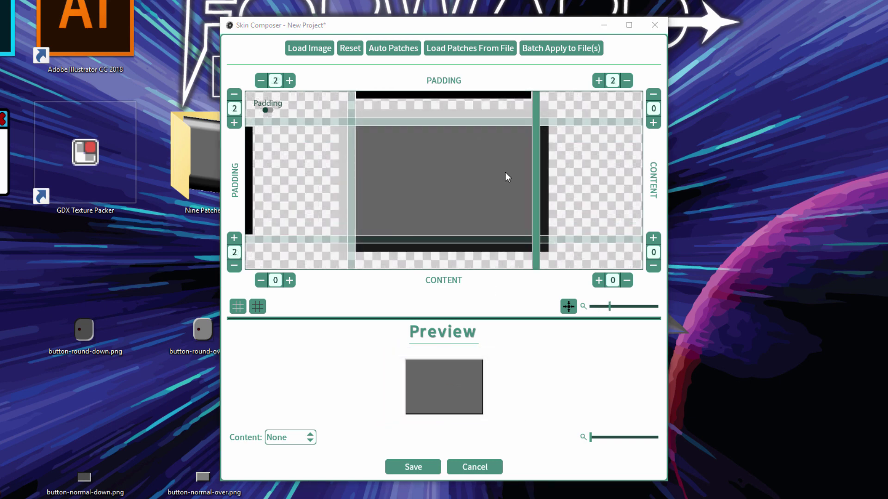
Step: Switch to the content guides and inset the normal button's content area by 4 on all four sides
{"action": "left_click", "coordinate": [268, 110]}
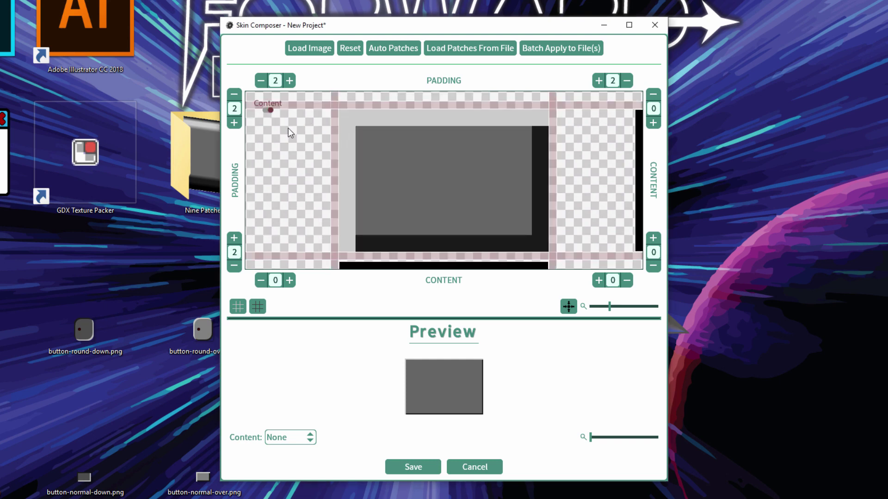
{"action": "left_click_drag", "start_coordinate": [335, 201], "coordinate": [352, 200]}
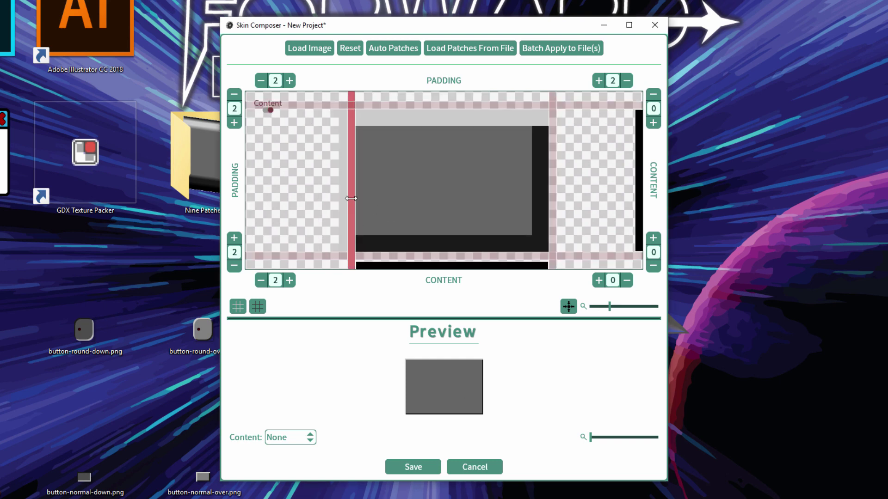
{"action": "left_click_drag", "start_coordinate": [393, 107], "coordinate": [398, 128]}
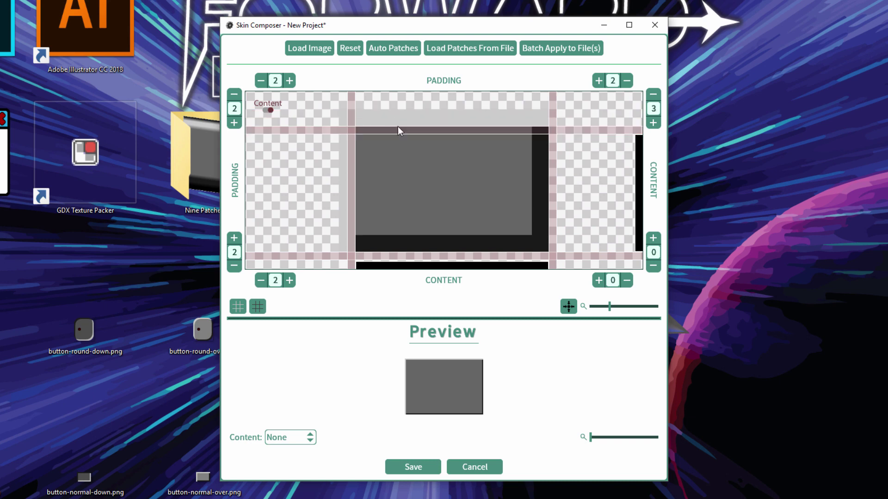
{"action": "left_click_drag", "start_coordinate": [551, 197], "coordinate": [536, 204]}
{"action": "left_click_drag", "start_coordinate": [482, 257], "coordinate": [483, 222]}
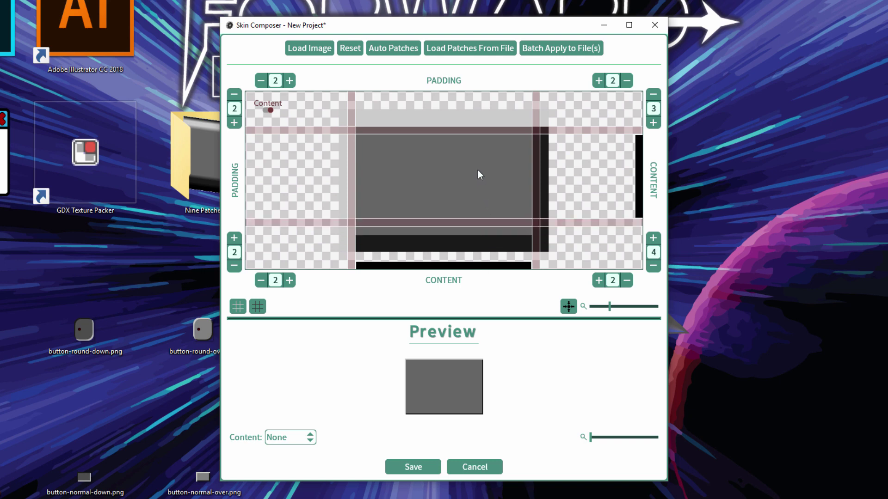
{"action": "left_click_drag", "start_coordinate": [471, 132], "coordinate": [474, 139]}
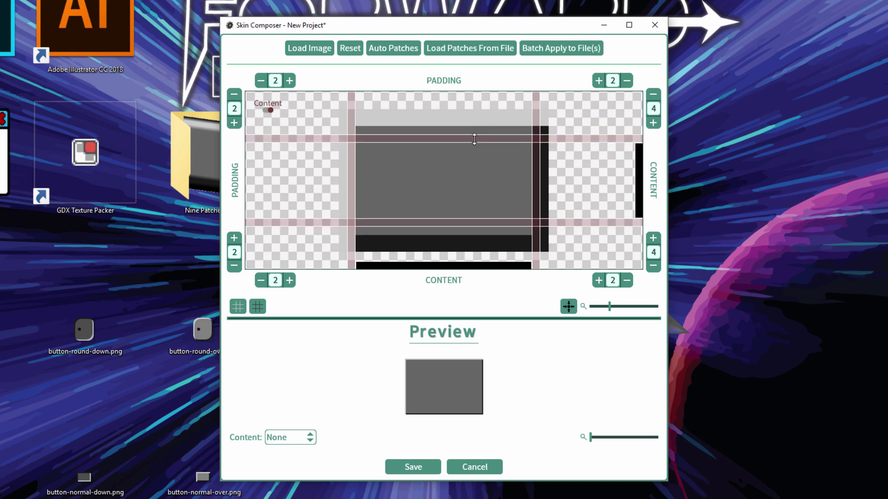
{"action": "left_click_drag", "start_coordinate": [536, 214], "coordinate": [518, 211]}
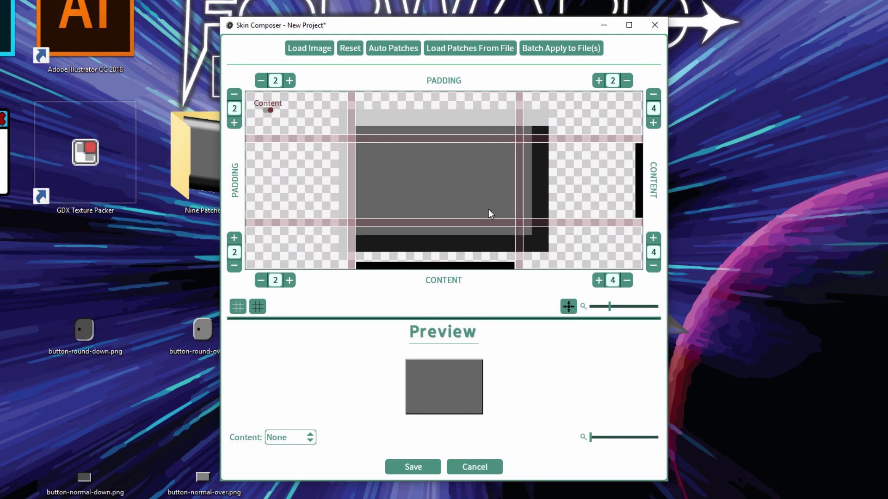
{"action": "left_click_drag", "start_coordinate": [351, 206], "coordinate": [368, 206]}
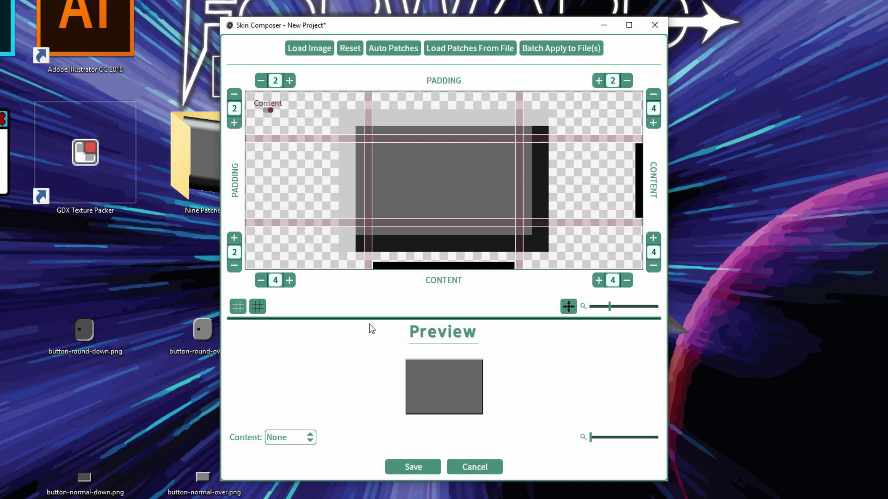
Step: Fill the preview's content area with a new colour ff0000ff named "red", and enlarge the preview button
{"action": "left_click", "coordinate": [281, 438]}
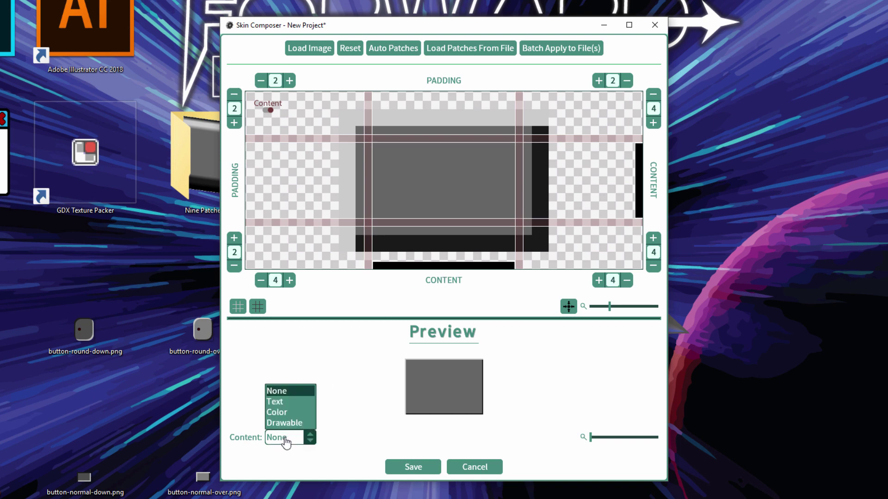
{"action": "left_click", "coordinate": [291, 411]}
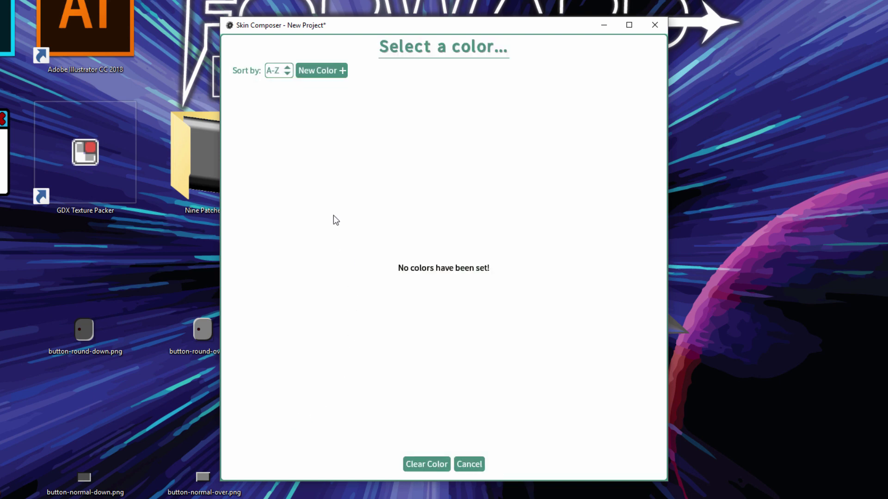
{"action": "left_click", "coordinate": [323, 74]}
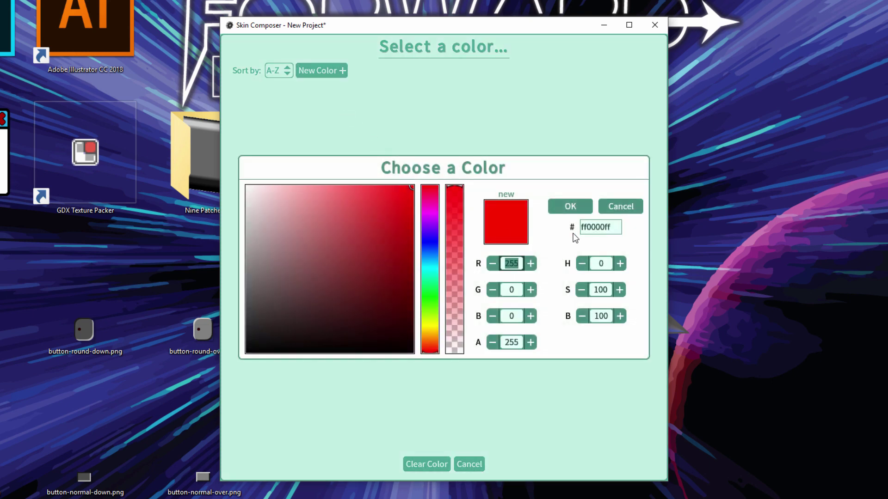
{"action": "left_click", "coordinate": [570, 211]}
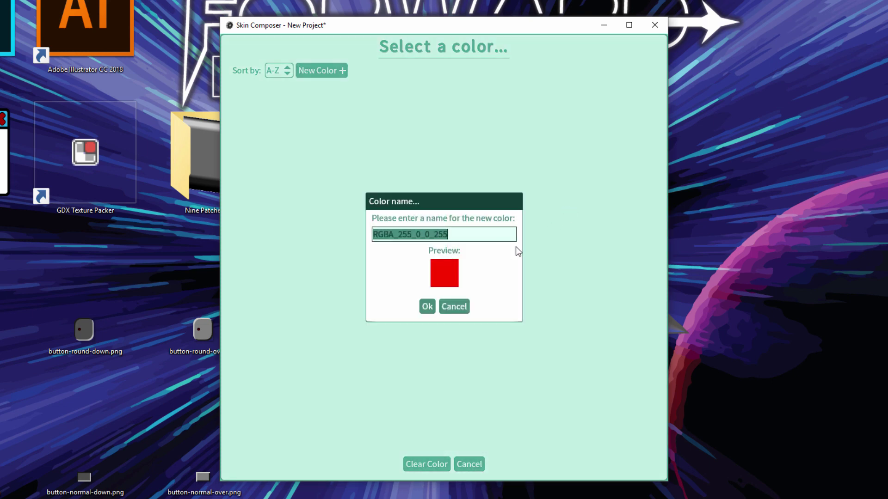
{"action": "type", "text": "red"}
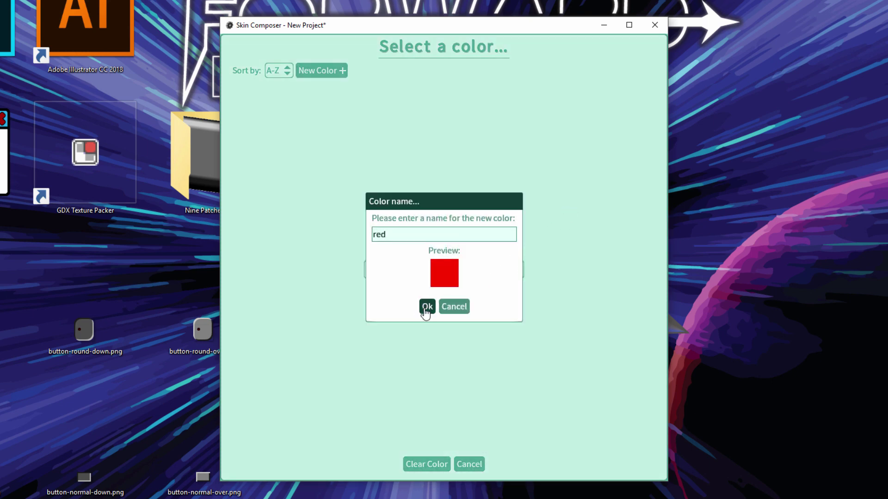
{"action": "left_click", "coordinate": [426, 307]}
{"action": "left_click", "coordinate": [471, 279]}
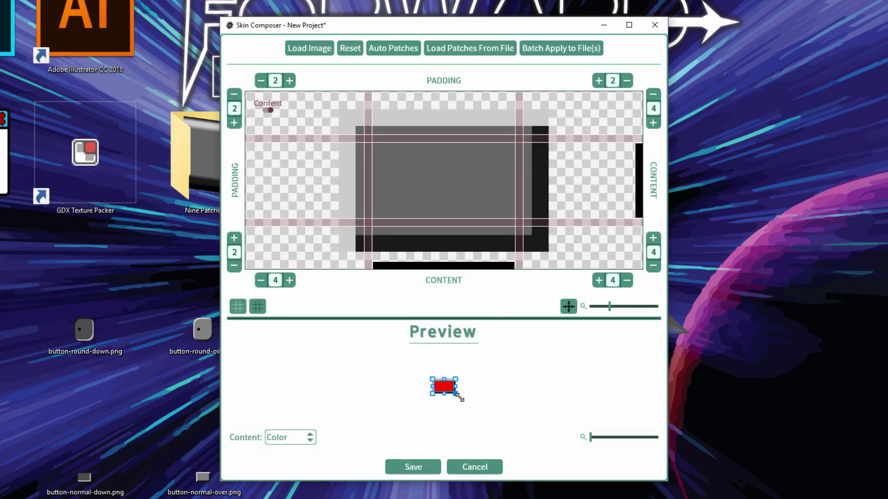
{"action": "mouse_move", "coordinate": [455, 394]}
{"action": "left_mouse_down"}
{"action": "mouse_move", "coordinate": [512, 418]}
{"action": "mouse_move", "coordinate": [462, 401]}
{"action": "left_mouse_up"}
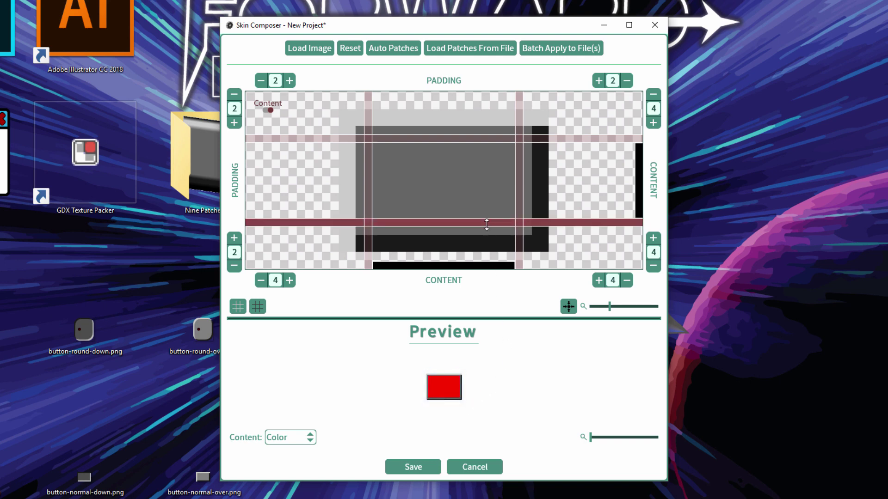
Step: Adjust the normal button's content insets to 2 left, 2 right, 2 bottom and 13 top
{"action": "left_click_drag", "start_coordinate": [487, 225], "coordinate": [535, 218]}
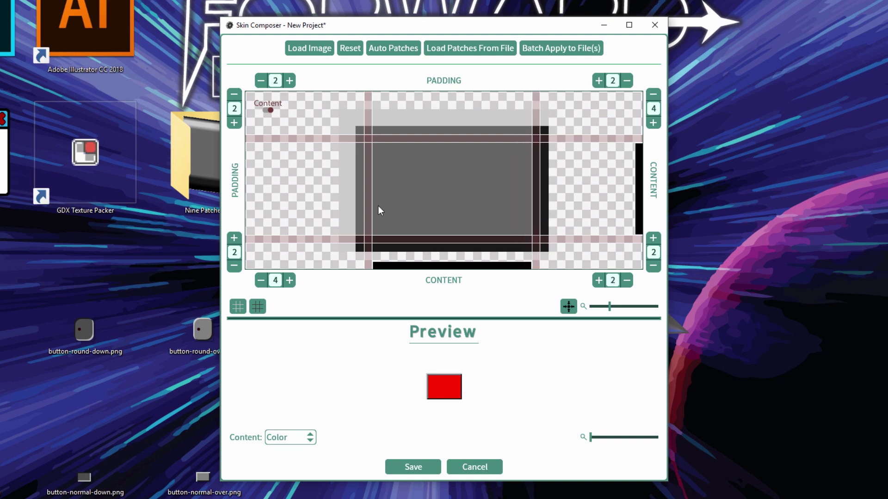
{"action": "left_click_drag", "start_coordinate": [369, 208], "coordinate": [352, 208]}
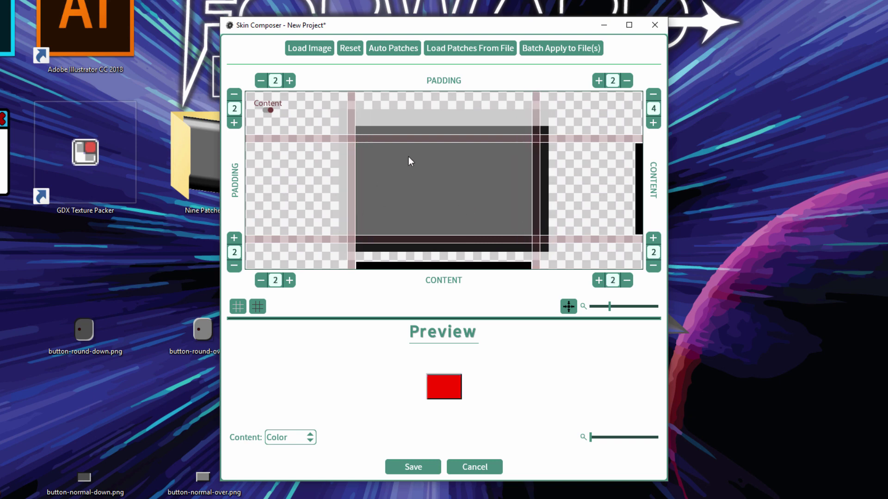
{"action": "left_click_drag", "start_coordinate": [420, 137], "coordinate": [460, 214]}
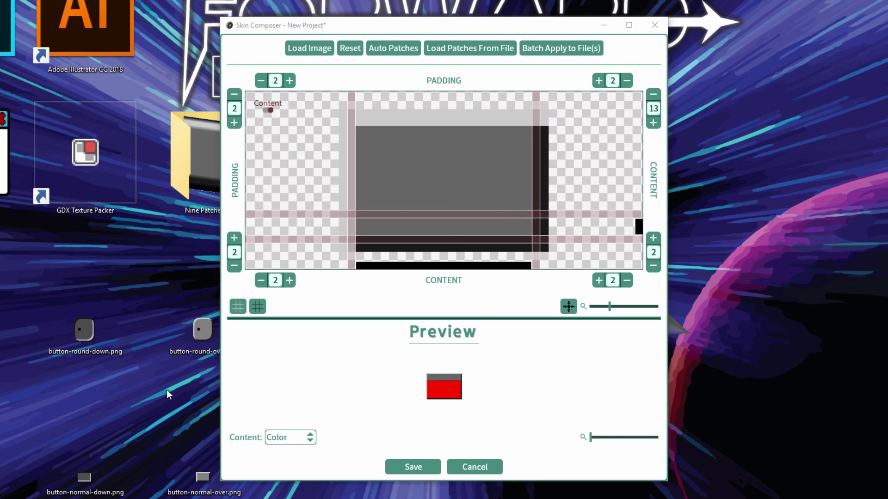
Step: Preview the text "This is a big test." in red inside the button, and set the top content inset to 2
{"action": "left_click", "coordinate": [290, 441]}
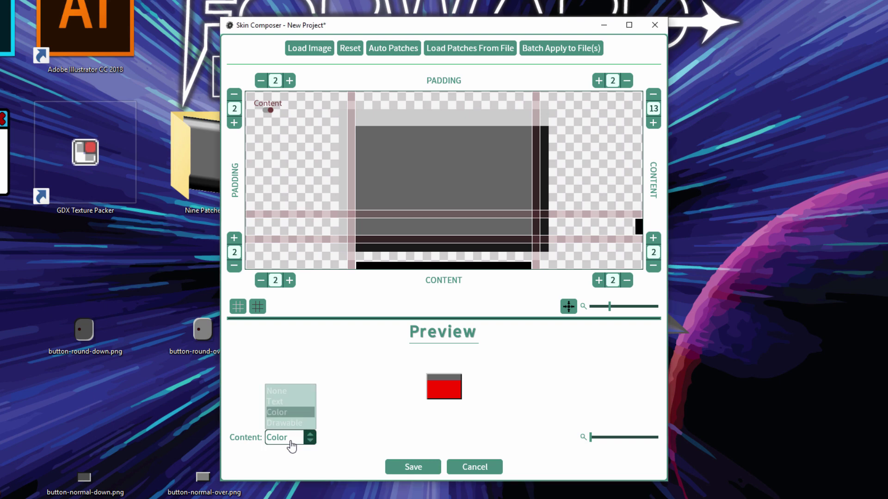
{"action": "left_click", "coordinate": [294, 401]}
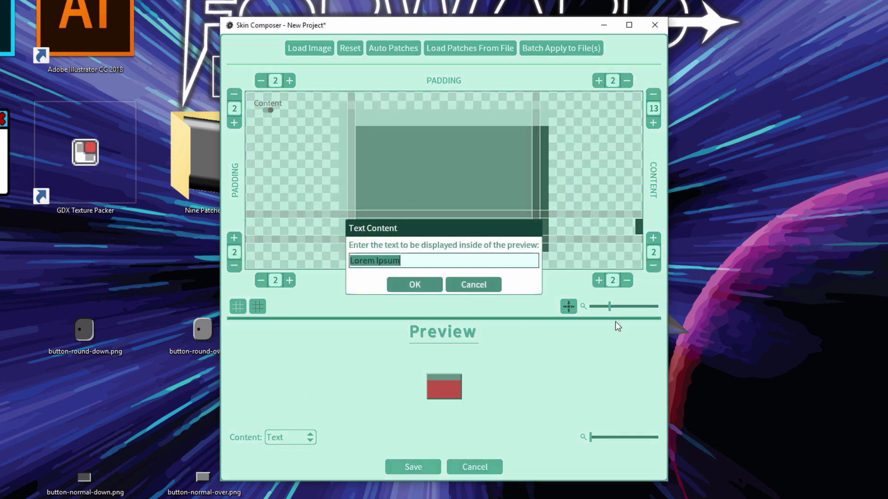
{"action": "type", "text": "This is"}
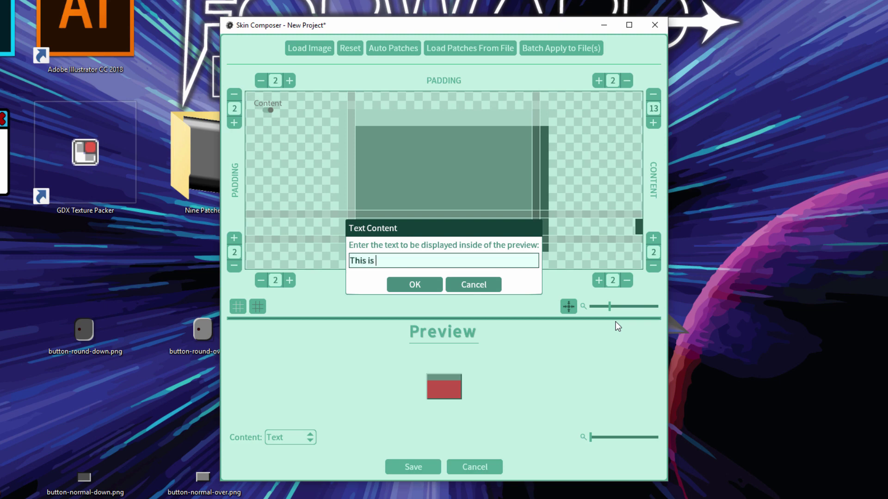
{"action": "type", "text": " a big test."}
{"action": "key", "text": "Return"}
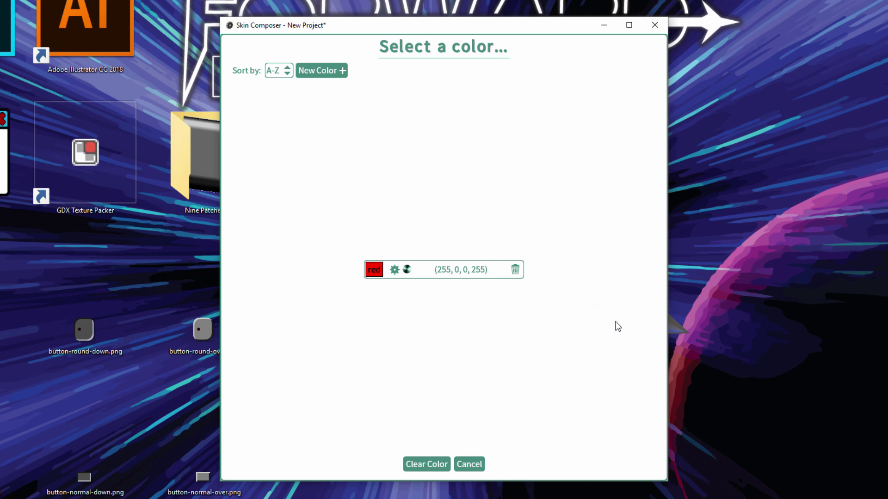
{"action": "left_click", "coordinate": [476, 274]}
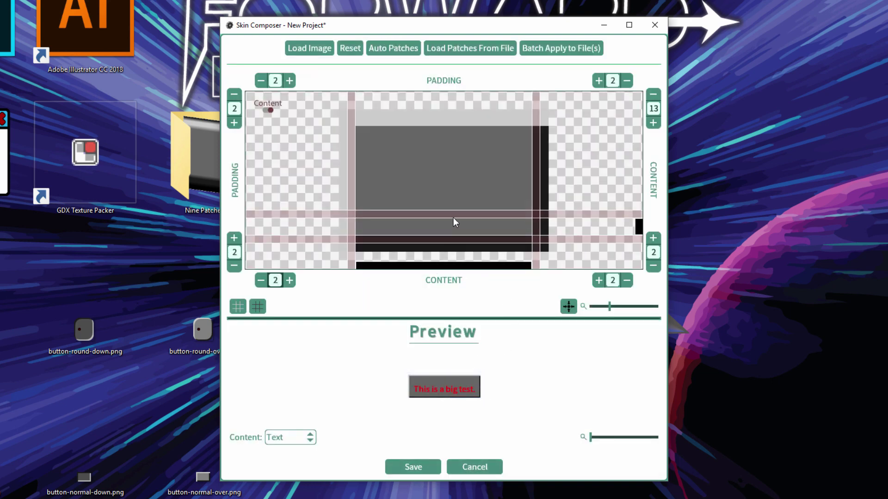
{"action": "left_click_drag", "start_coordinate": [456, 212], "coordinate": [474, 120]}
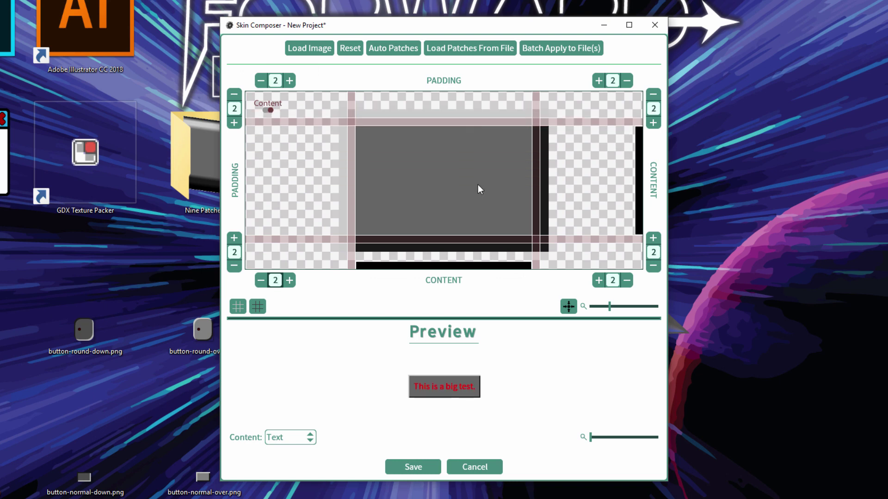
{"action": "mouse_move", "coordinate": [458, 237]}
{"action": "left_mouse_down"}
{"action": "mouse_move", "coordinate": [472, 130]}
{"action": "mouse_move", "coordinate": [473, 241]}
{"action": "left_mouse_up"}
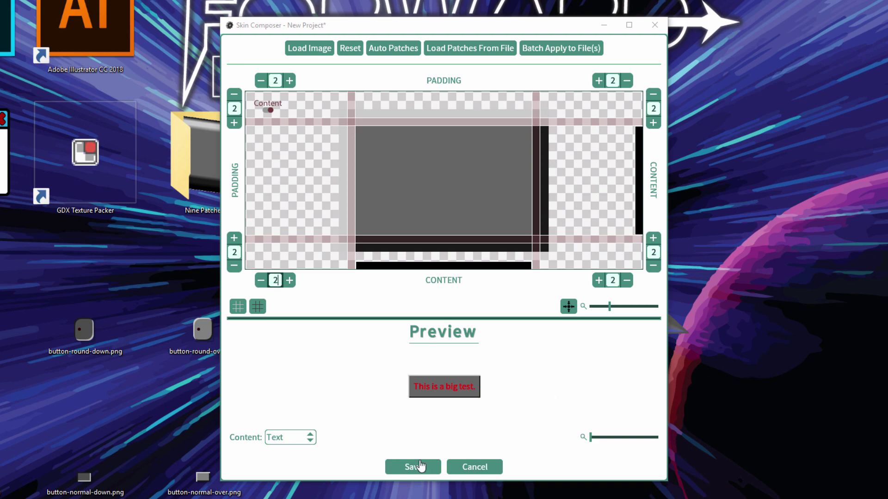
Step: Save the nine-patch as button-normal-up.9.png in the Nine Patches folder, replacing the existing file
{"action": "left_click", "coordinate": [421, 466]}
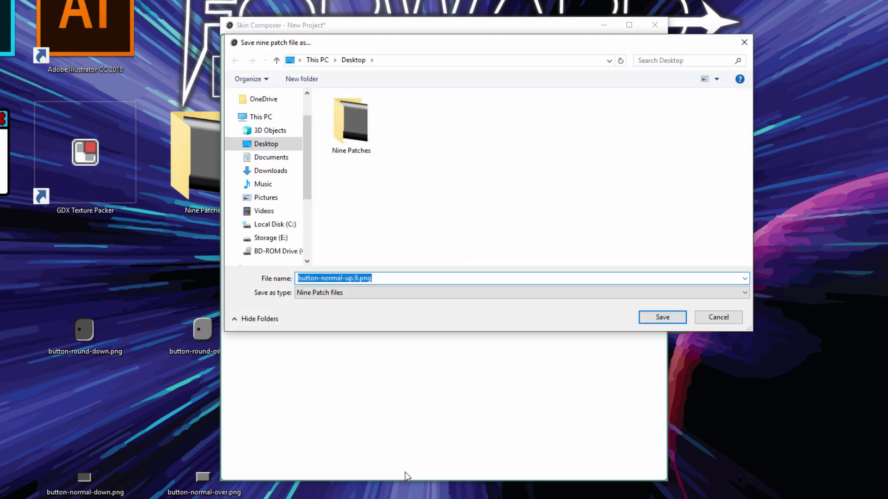
{"action": "double_click", "coordinate": [366, 137]}
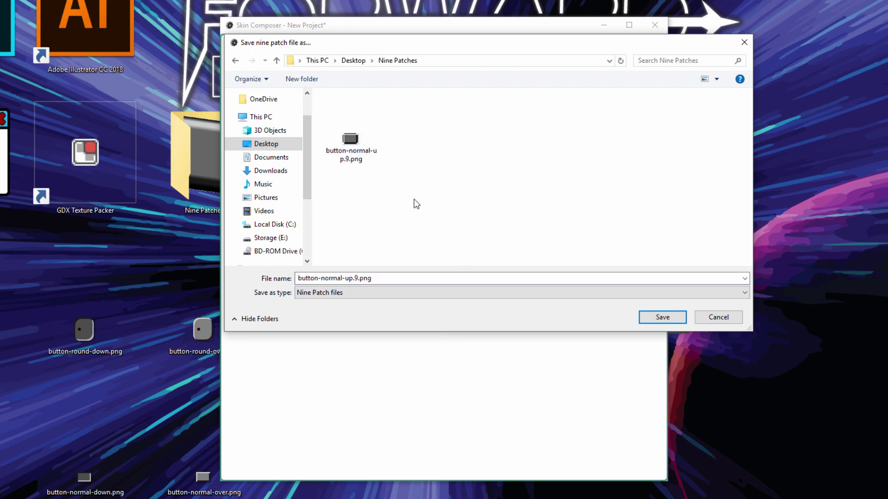
{"action": "left_click", "coordinate": [661, 322]}
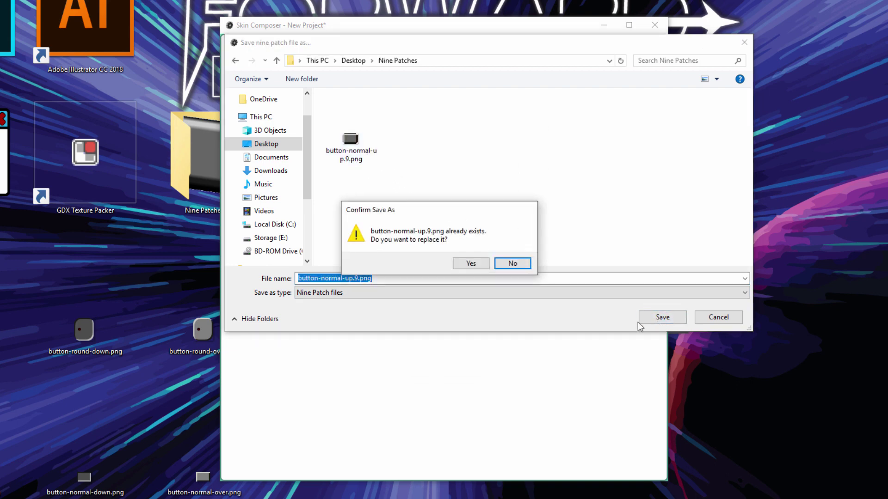
{"action": "left_click", "coordinate": [472, 264]}
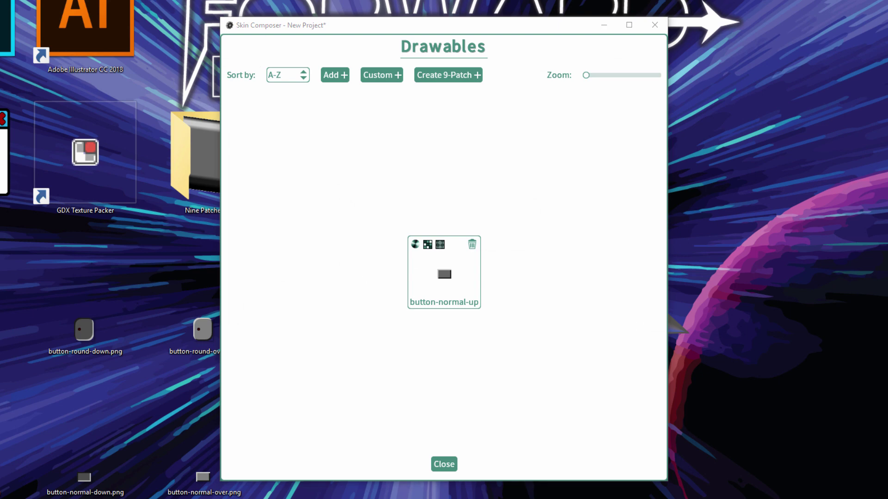
Step: Create another 9-patch drawable and load the round button image into it
{"action": "left_click", "coordinate": [467, 79]}
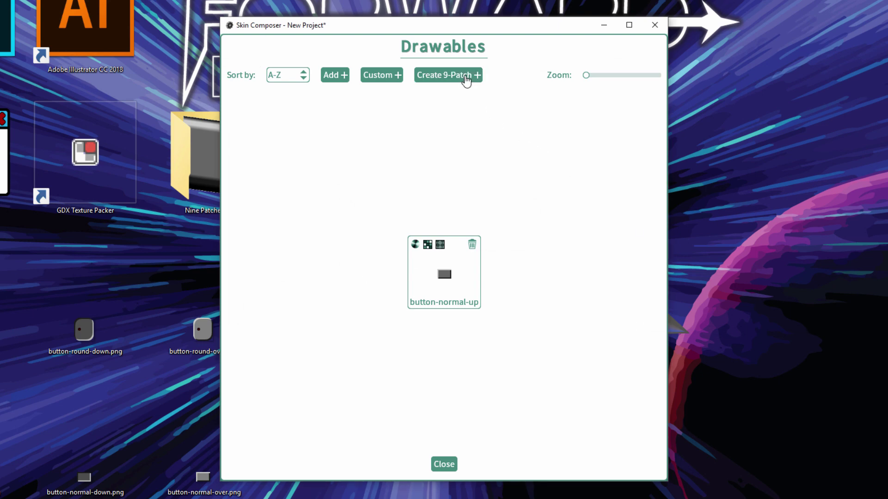
{"action": "left_click", "coordinate": [313, 50]}
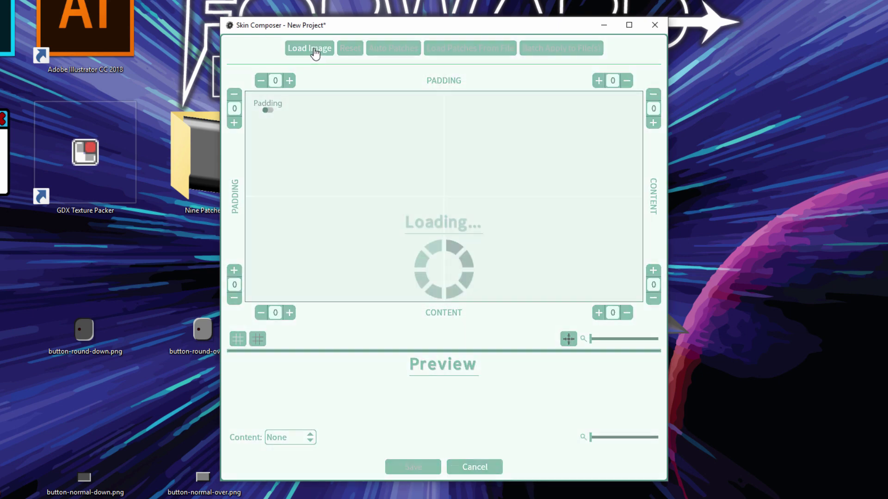
{"action": "left_click", "coordinate": [368, 154]}
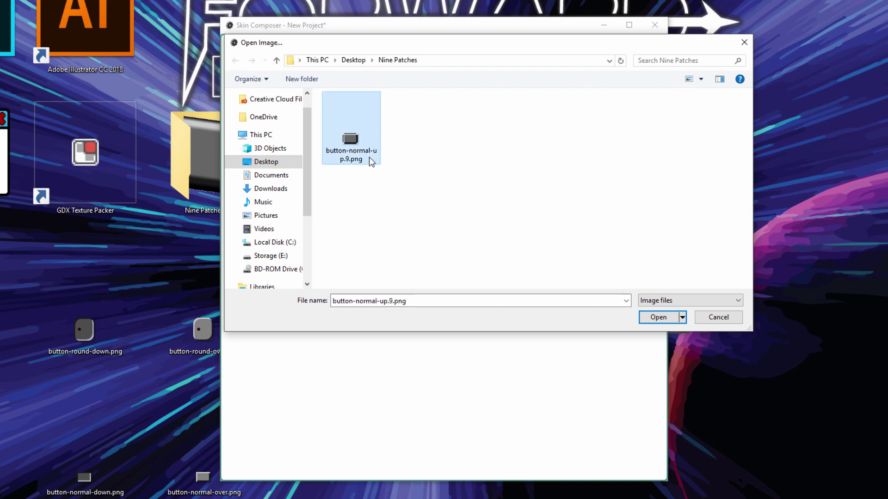
{"action": "left_click", "coordinate": [654, 317]}
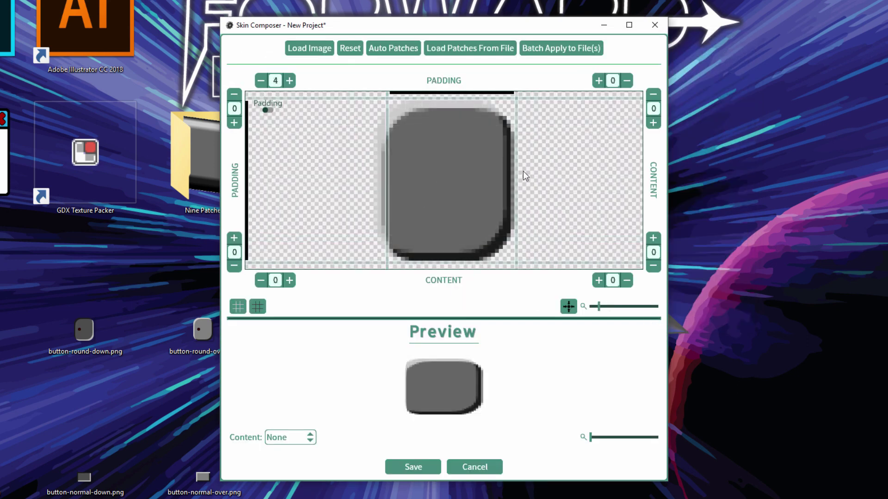
Step: Try a right padding of 15 on the round button in a wider preview, and reset the patches
{"action": "left_click_drag", "start_coordinate": [517, 175], "coordinate": [457, 183]}
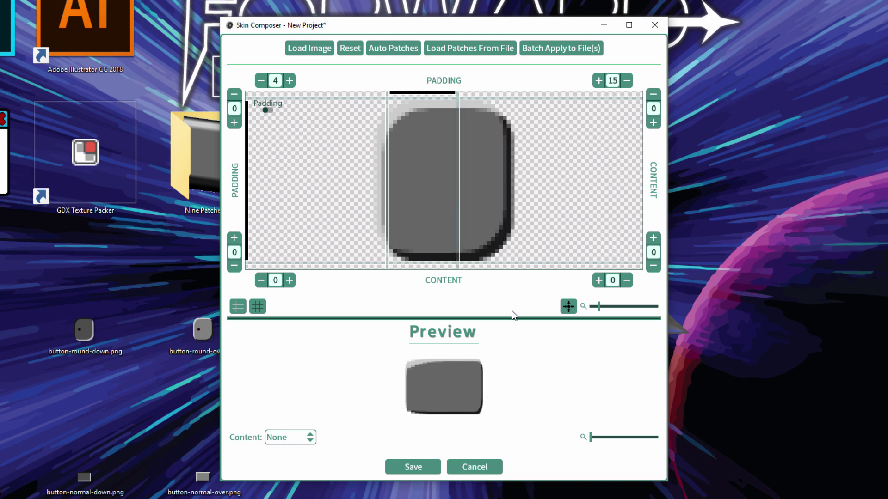
{"action": "left_click", "coordinate": [459, 373]}
{"action": "left_click_drag", "start_coordinate": [489, 415], "coordinate": [491, 415]}
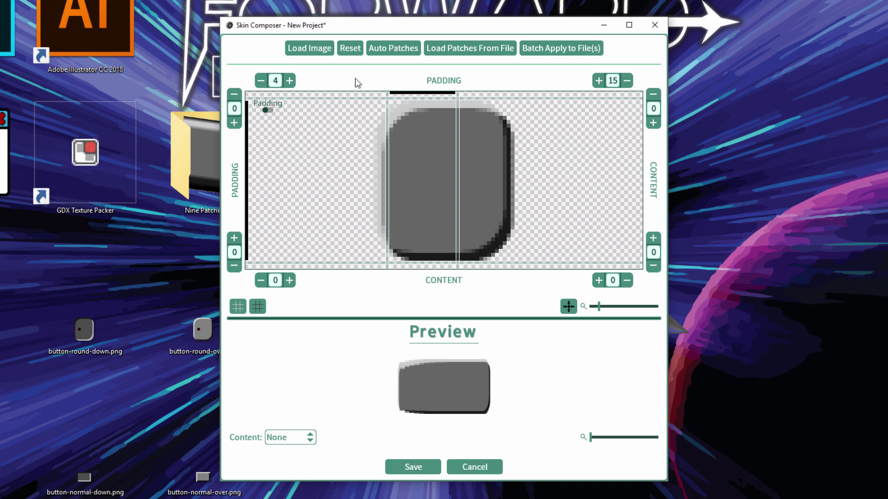
{"action": "left_click", "coordinate": [350, 49]}
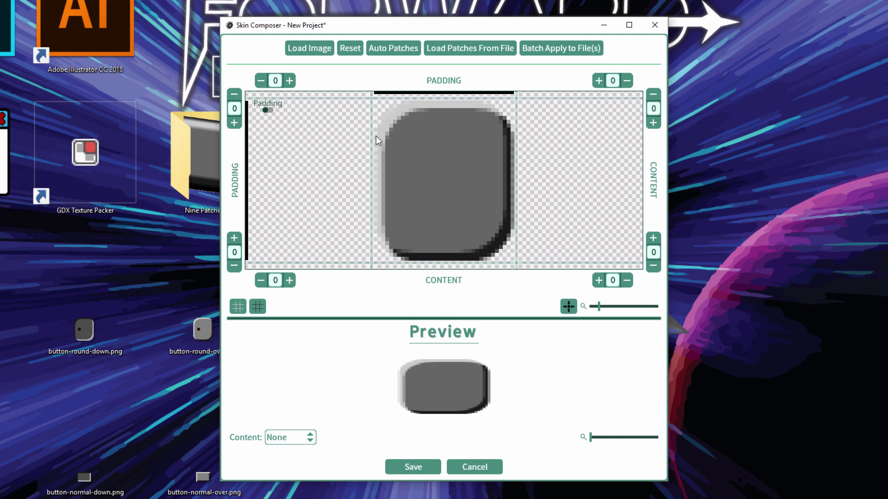
Step: Auto-generate patches for the plain round button and for the one with the red dot, enlarging each preview
{"action": "left_click", "coordinate": [406, 56]}
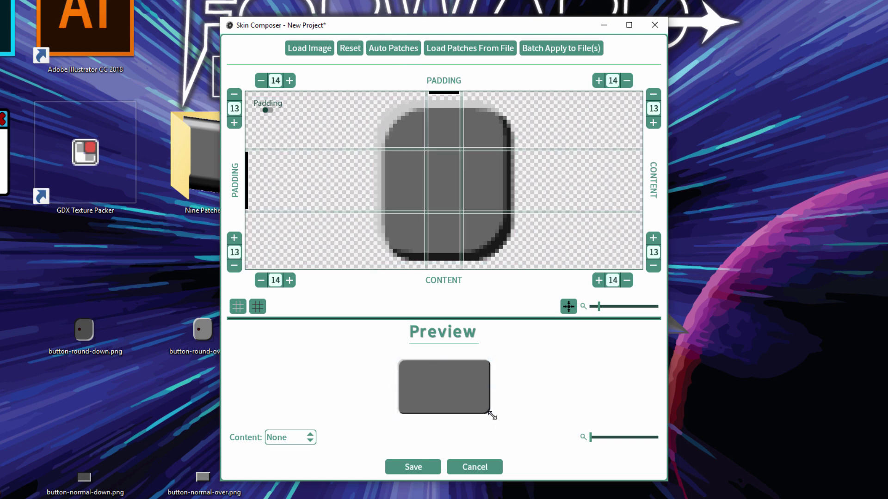
{"action": "left_click_drag", "start_coordinate": [491, 417], "coordinate": [539, 421]}
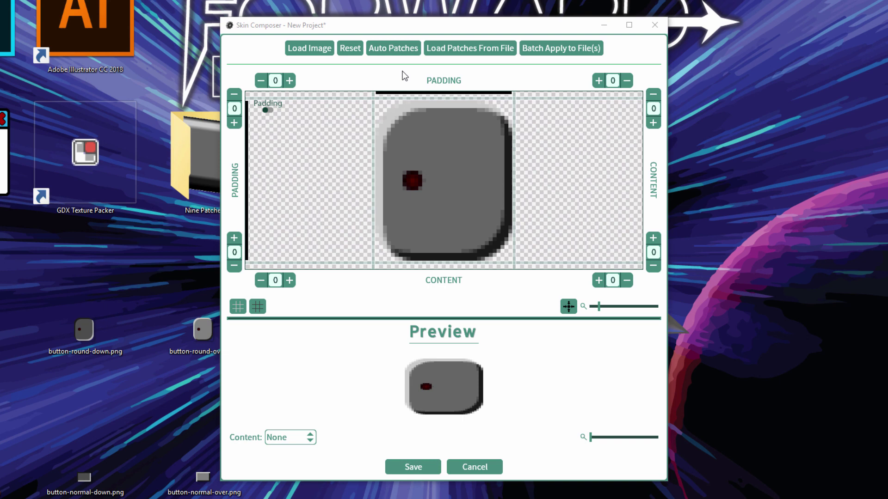
{"action": "left_click", "coordinate": [387, 52]}
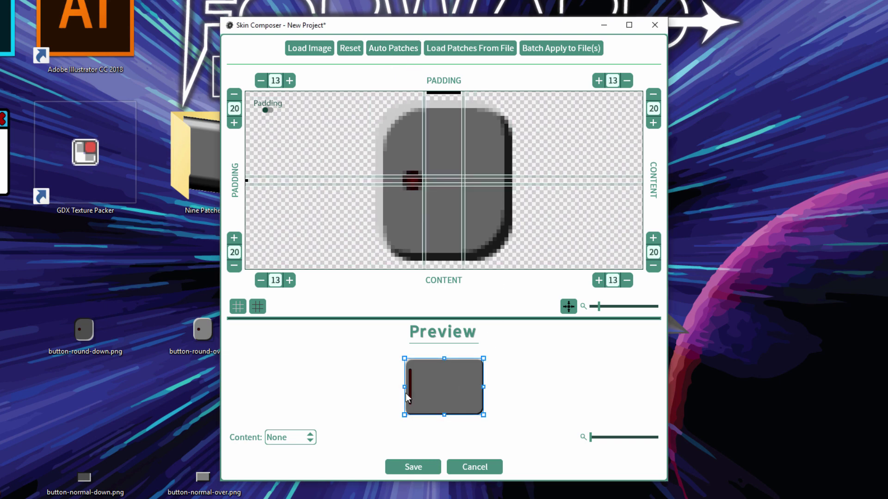
{"action": "mouse_move", "coordinate": [405, 387]}
{"action": "left_mouse_down"}
{"action": "mouse_move", "coordinate": [362, 387]}
{"action": "mouse_move", "coordinate": [423, 387]}
{"action": "mouse_move", "coordinate": [394, 387]}
{"action": "left_mouse_up"}
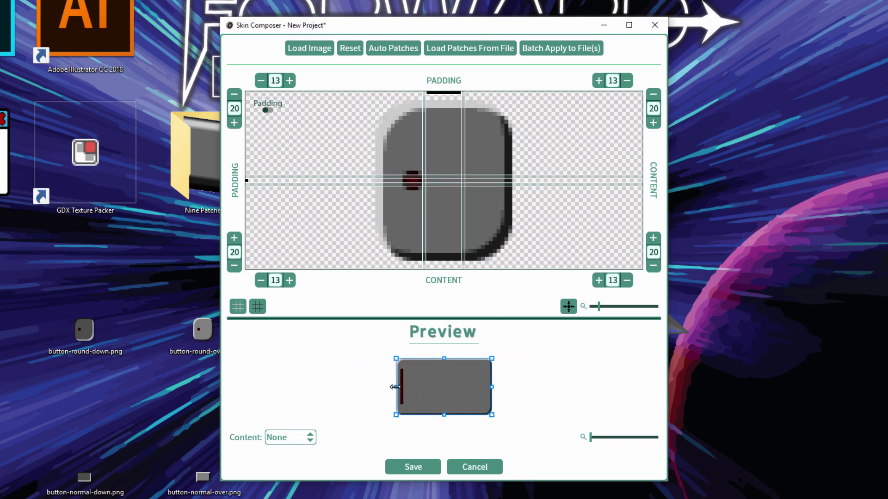
{"action": "mouse_move", "coordinate": [443, 359]}
{"action": "left_mouse_down"}
{"action": "mouse_move", "coordinate": [444, 372]}
{"action": "mouse_move", "coordinate": [447, 352]}
{"action": "left_mouse_up"}
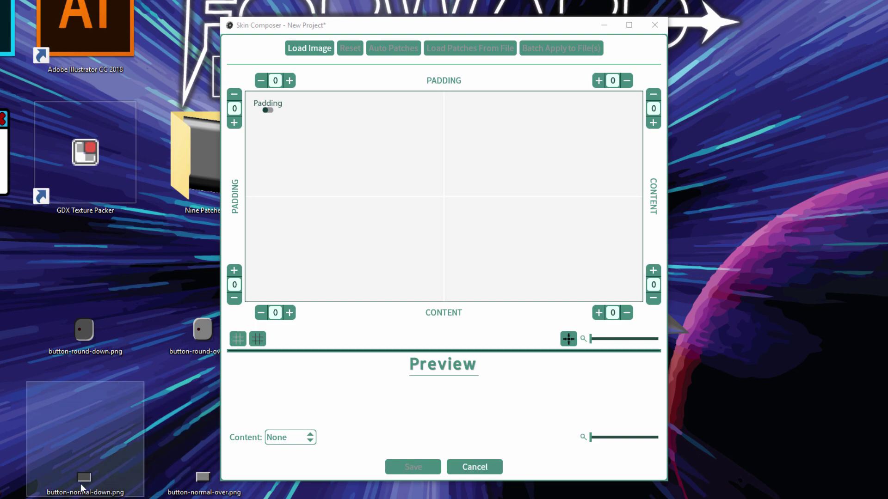
Step: Load button-normal-down.png and apply the patches from button-normal-up.9.png in the Nine Patches folder
{"action": "left_click_drag", "start_coordinate": [84, 477], "coordinate": [409, 257]}
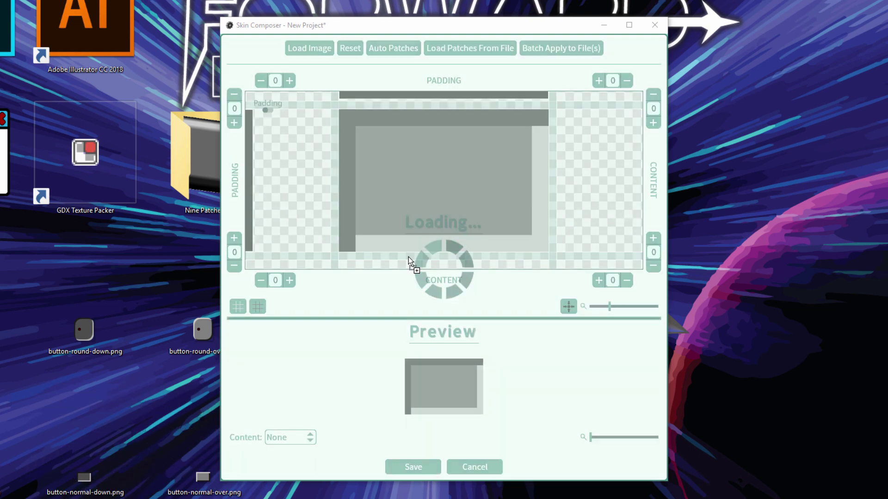
{"action": "left_click", "coordinate": [467, 49]}
{"action": "double_click", "coordinate": [343, 123]}
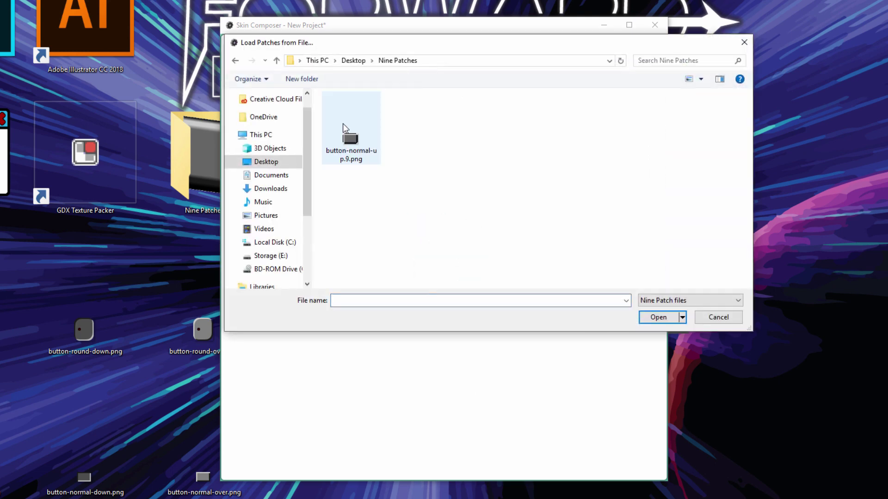
{"action": "left_click", "coordinate": [351, 147]}
{"action": "left_click", "coordinate": [646, 317]}
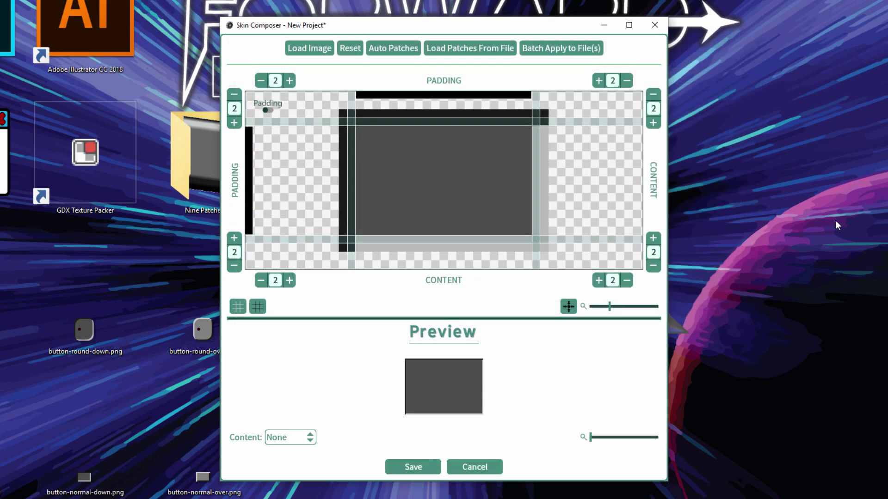
{"action": "left_click", "coordinate": [707, 145]}
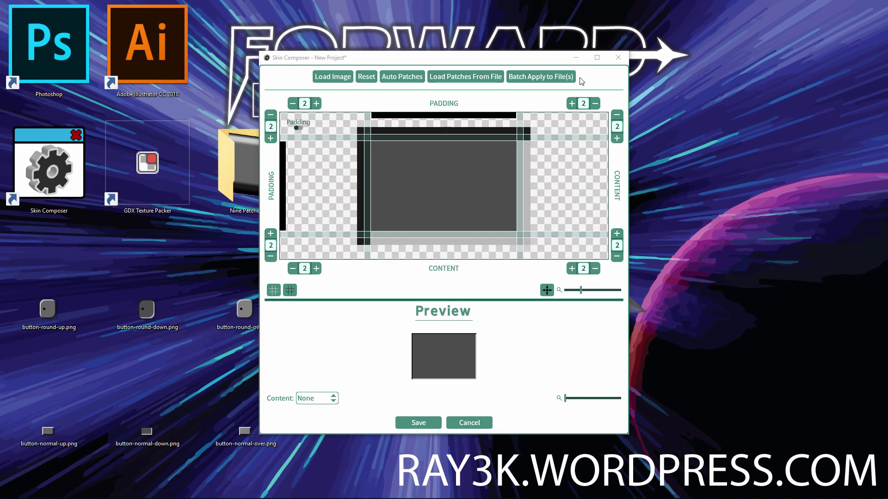
Step: Look over the round button images on the desktop and return to Skin Composer
{"action": "left_click", "coordinate": [582, 51]}
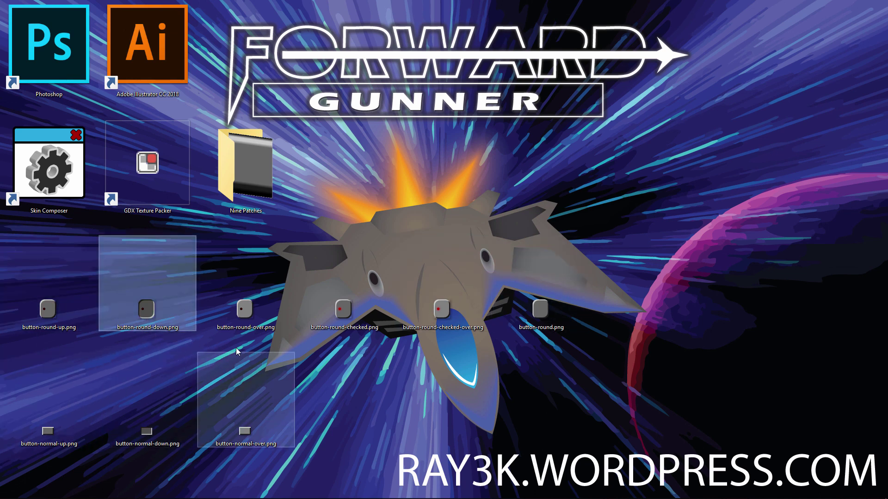
{"action": "left_click_drag", "start_coordinate": [241, 318], "coordinate": [309, 363]}
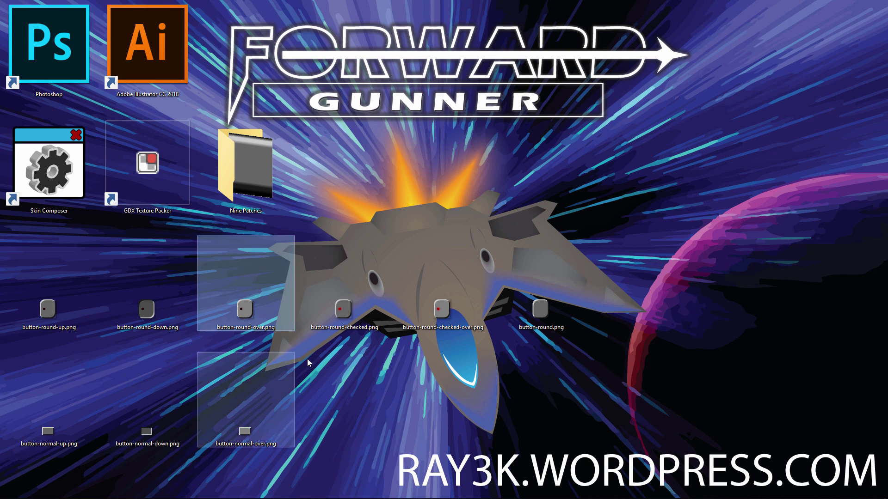
{"action": "left_click", "coordinate": [342, 320]}
{"action": "left_click", "coordinate": [441, 323]}
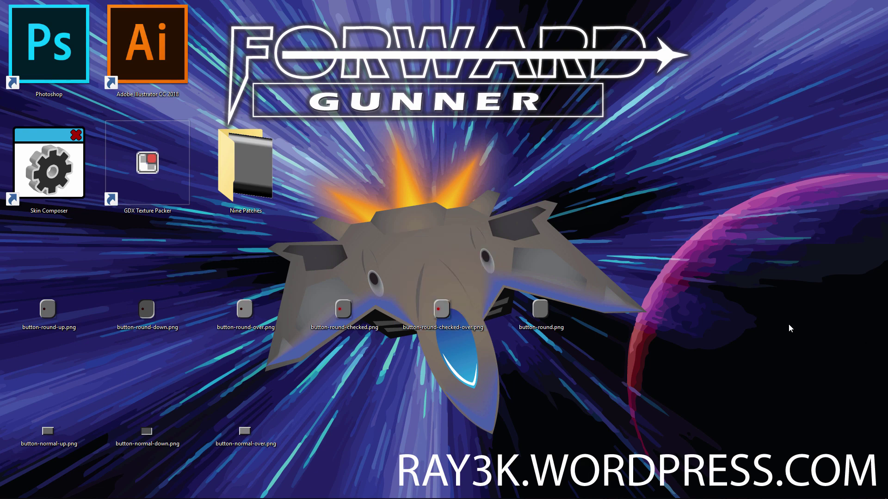
{"action": "left_click", "coordinate": [86, 491]}
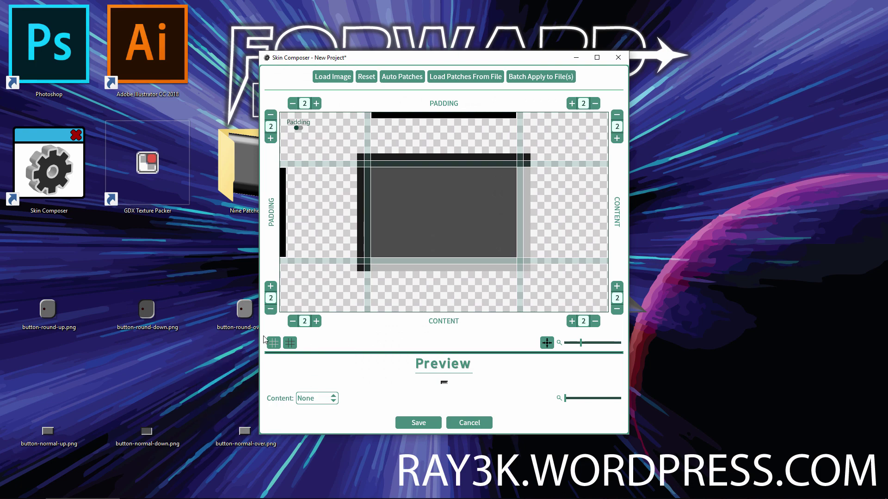
Step: Load button-round-up.png, auto-generate its patches, and set the top padding to 14 and the bottom padding to 24
{"action": "left_click_drag", "start_coordinate": [48, 309], "coordinate": [432, 241]}
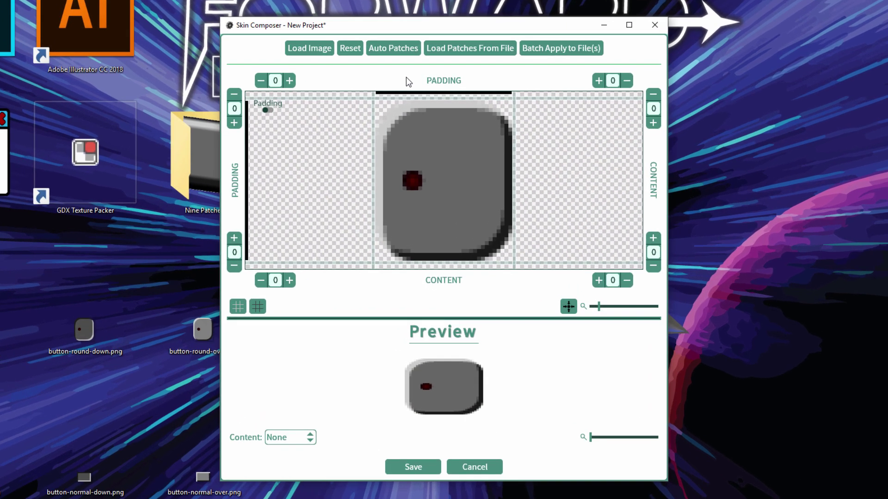
{"action": "left_click", "coordinate": [397, 49]}
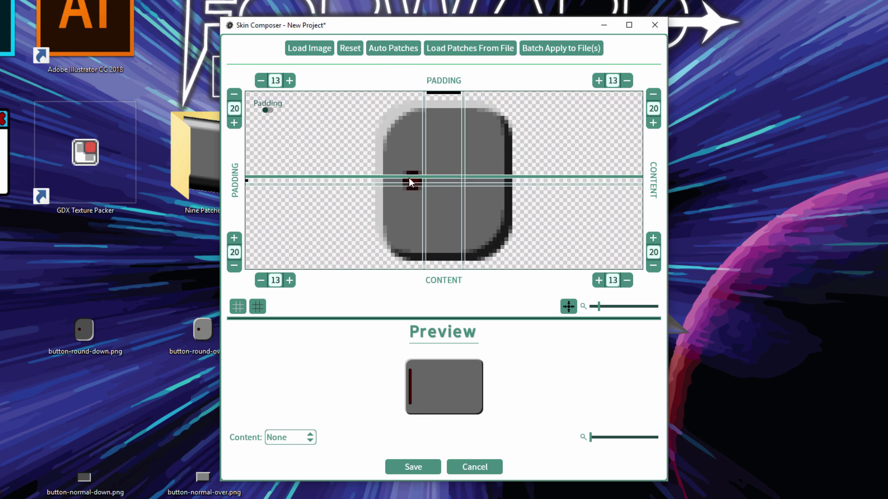
{"action": "left_click_drag", "start_coordinate": [411, 180], "coordinate": [415, 154]}
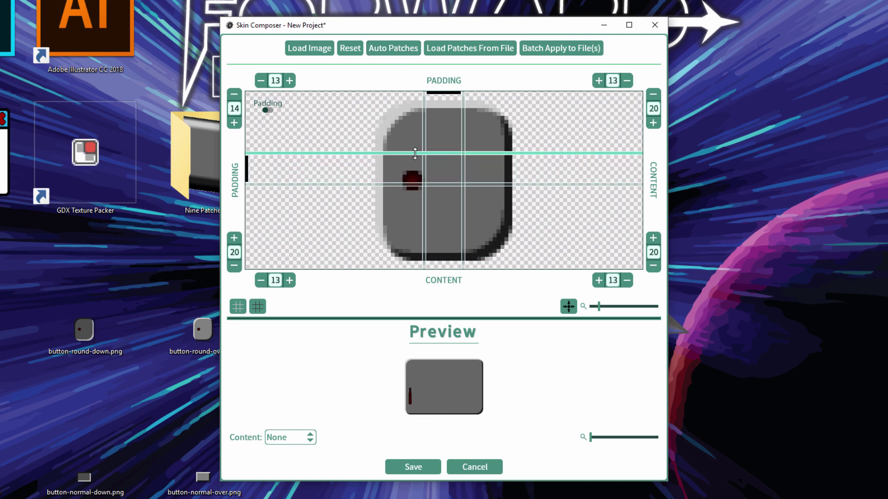
{"action": "left_click_drag", "start_coordinate": [412, 184], "coordinate": [411, 167]}
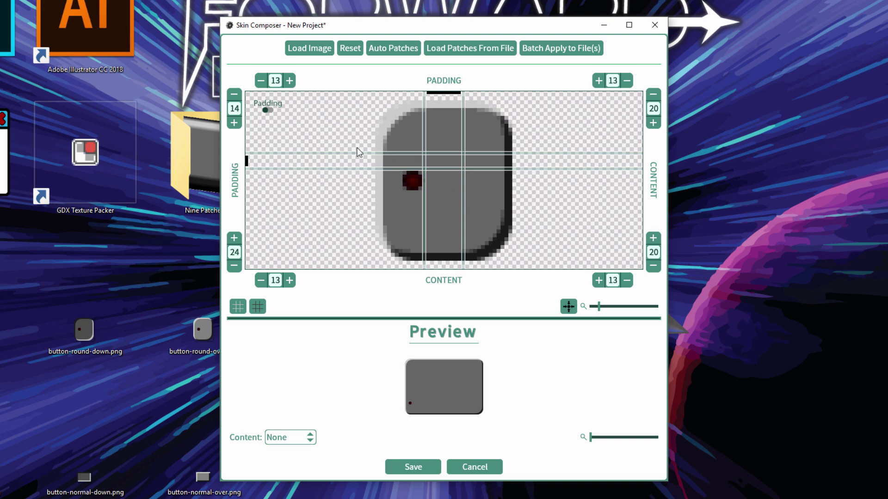
Step: Switch to editing the content area and set its insets to 3 top, 3 left, 2 right and 3 bottom
{"action": "left_click", "coordinate": [268, 110]}
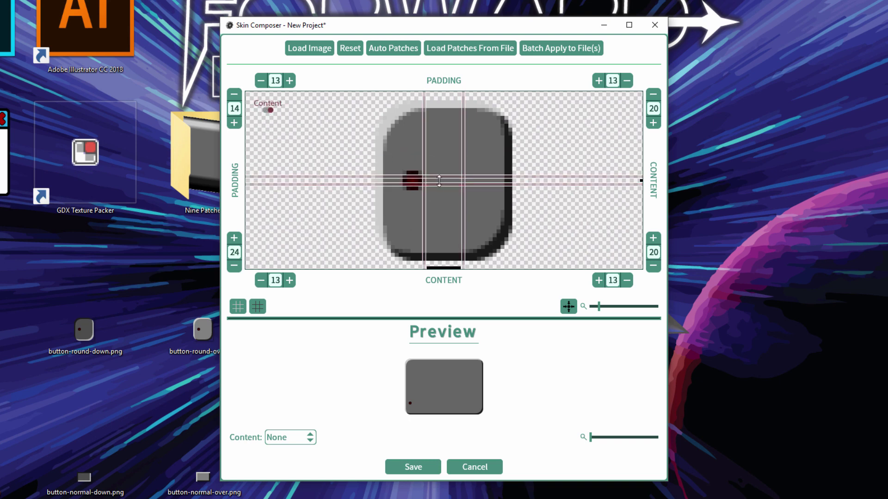
{"action": "left_click_drag", "start_coordinate": [439, 178], "coordinate": [451, 110]}
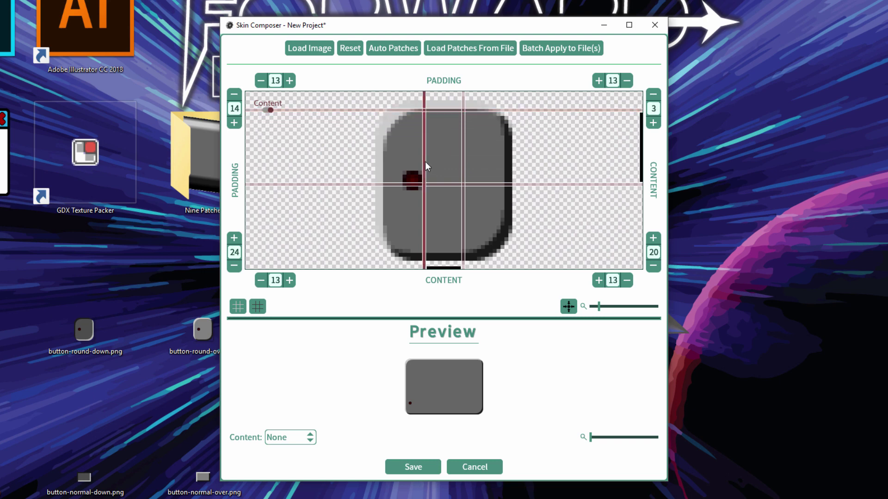
{"action": "left_click_drag", "start_coordinate": [424, 171], "coordinate": [384, 169]}
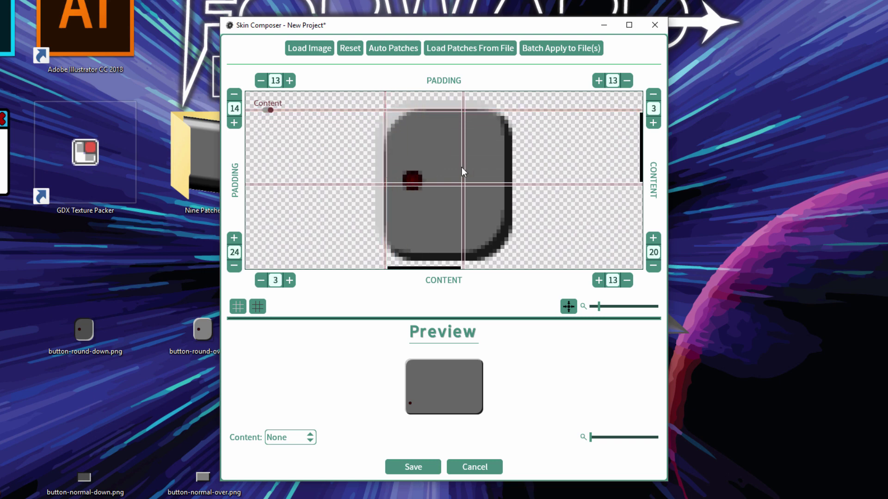
{"action": "left_click_drag", "start_coordinate": [464, 171], "coordinate": [506, 165]}
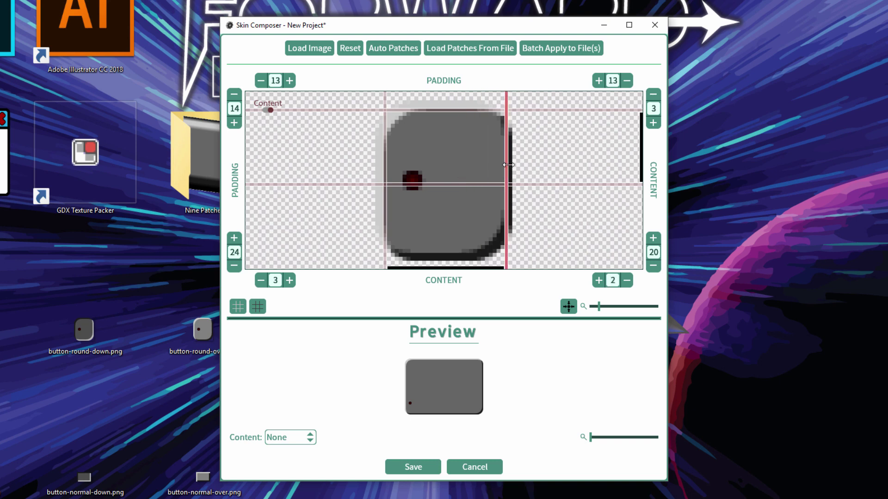
{"action": "left_click_drag", "start_coordinate": [460, 184], "coordinate": [457, 252]}
Step: Preview the content area in red, and set its insets to 6 bottom, 6 top, 6 left and 5 right
{"action": "left_click", "coordinate": [305, 438]}
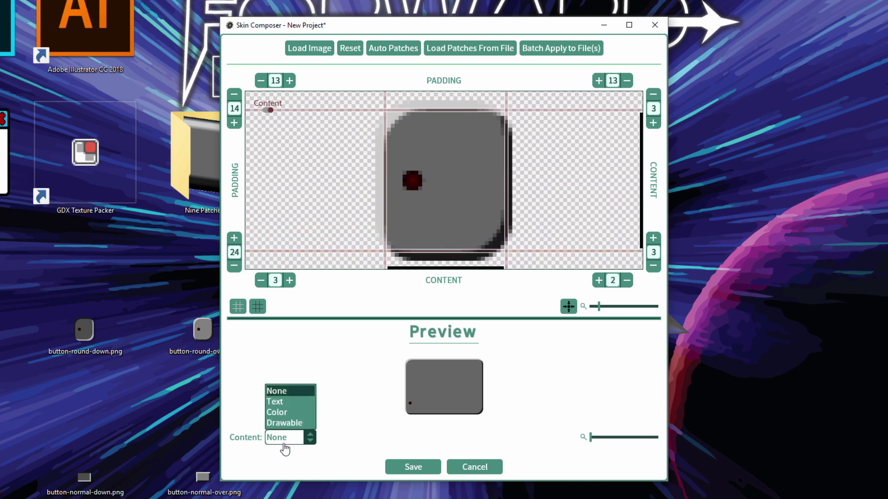
{"action": "left_click", "coordinate": [286, 412]}
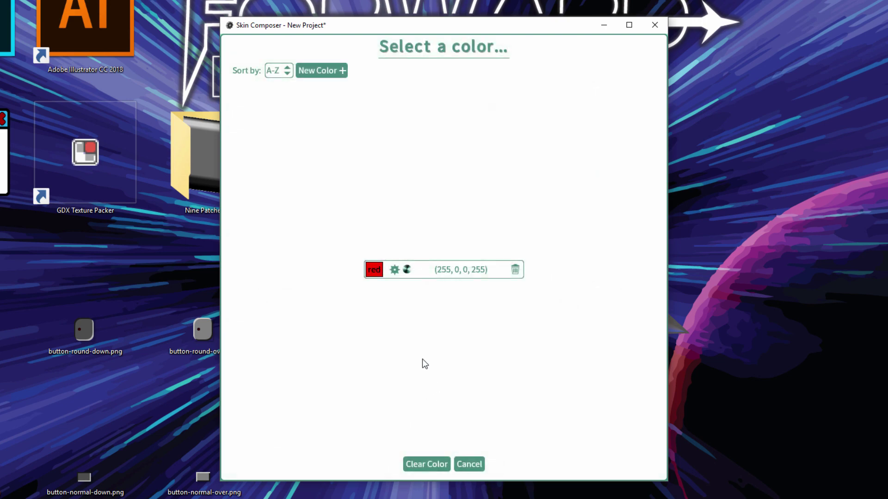
{"action": "left_click", "coordinate": [466, 279]}
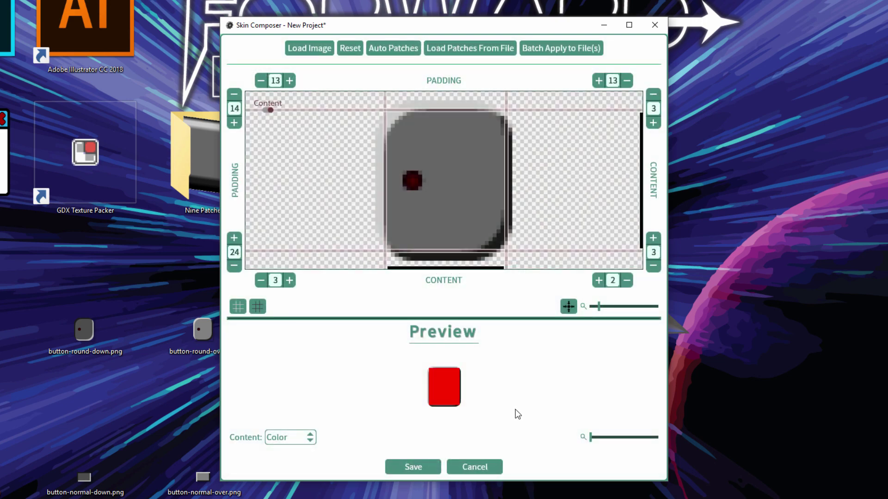
{"action": "left_click_drag", "start_coordinate": [482, 255], "coordinate": [485, 239]}
{"action": "left_click_drag", "start_coordinate": [469, 111], "coordinate": [467, 122]}
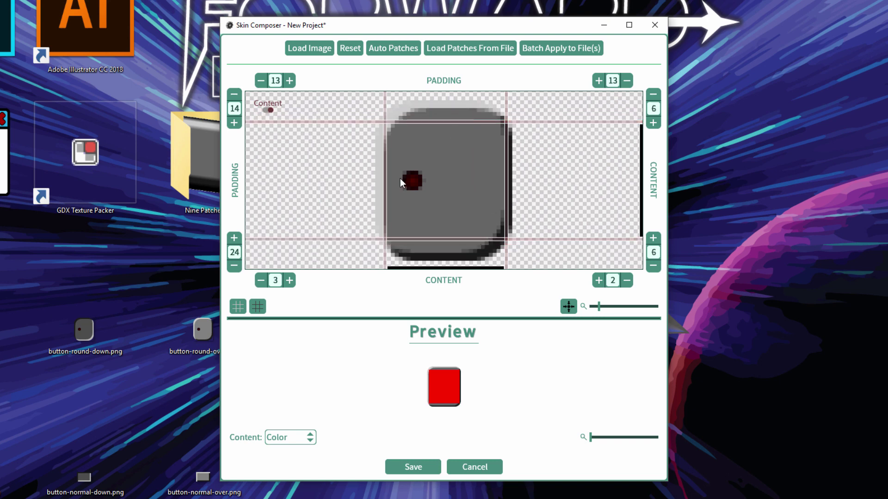
{"action": "left_click_drag", "start_coordinate": [385, 182], "coordinate": [397, 182]}
{"action": "left_click_drag", "start_coordinate": [505, 199], "coordinate": [494, 199]}
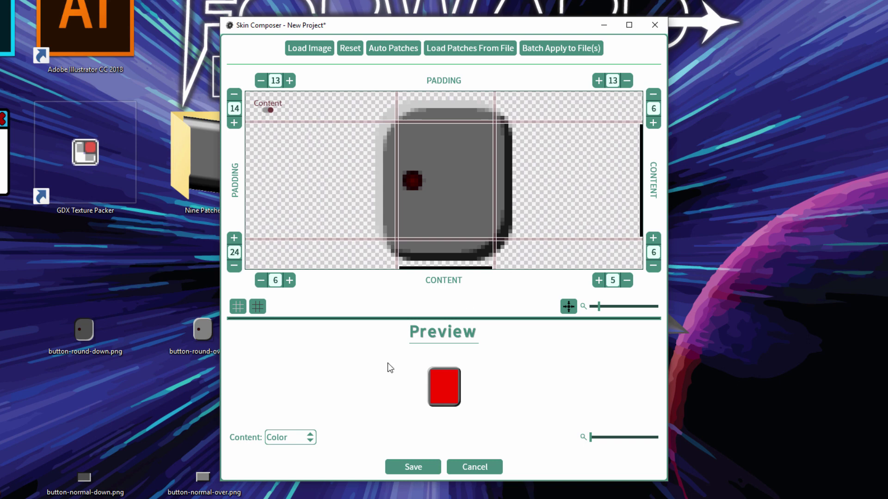
Step: Set the left content inset to 14 with the preview content cleared, and preview the content area in red again
{"action": "left_click", "coordinate": [289, 437]}
{"action": "left_click", "coordinate": [293, 393]}
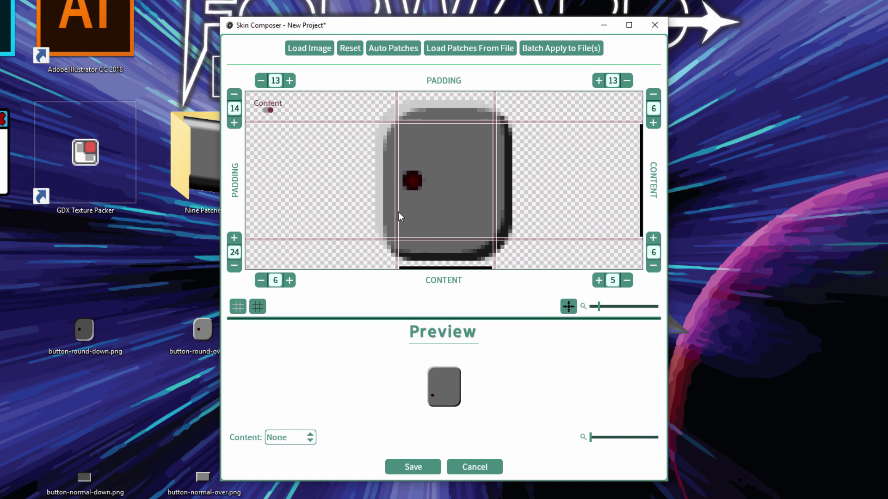
{"action": "left_click_drag", "start_coordinate": [399, 212], "coordinate": [429, 213]}
{"action": "left_click", "coordinate": [284, 438]}
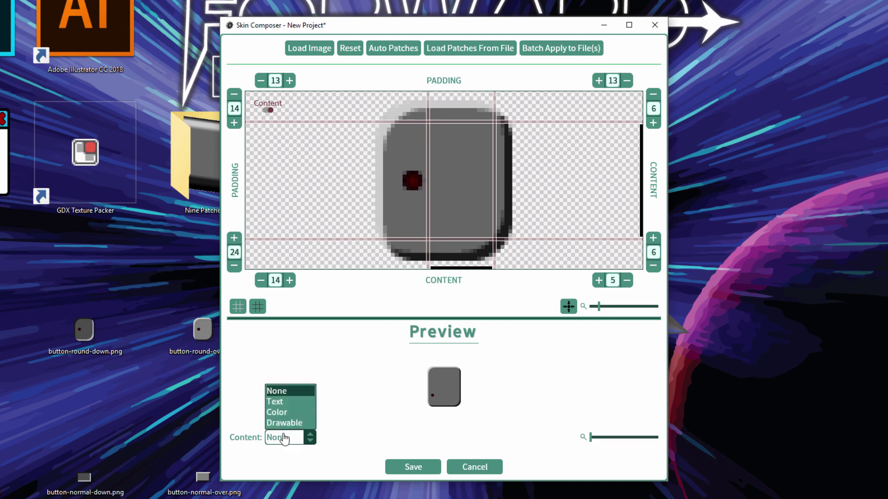
{"action": "left_click", "coordinate": [284, 412]}
{"action": "left_click", "coordinate": [437, 270]}
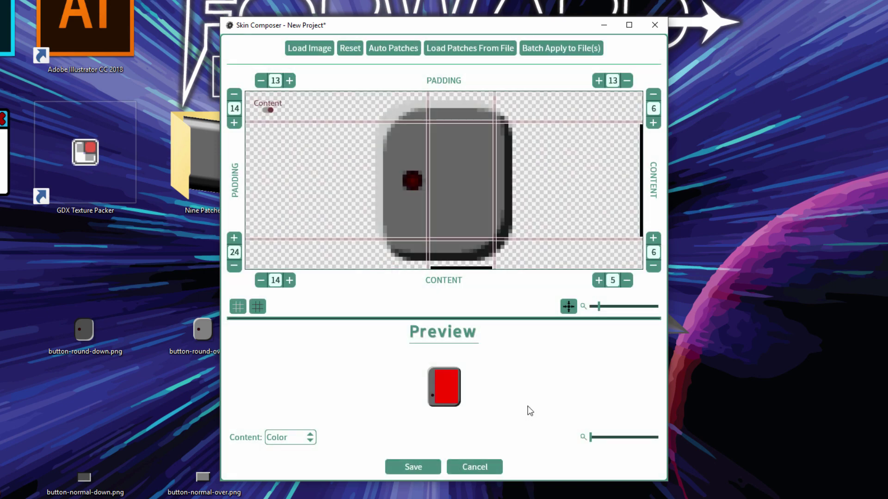
Step: Set the left content inset to 16 and set the preview content back to None
{"action": "left_click_drag", "start_coordinate": [428, 217], "coordinate": [436, 213]}
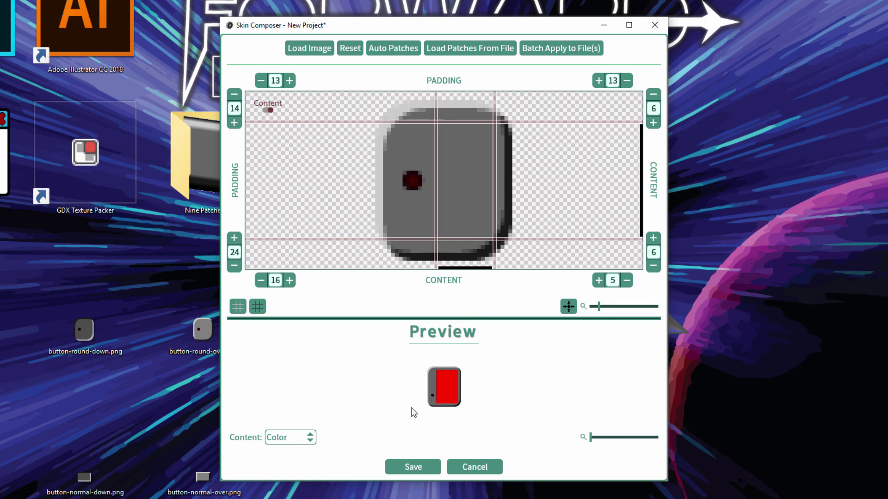
{"action": "left_click", "coordinate": [304, 434]}
{"action": "left_click", "coordinate": [291, 389]}
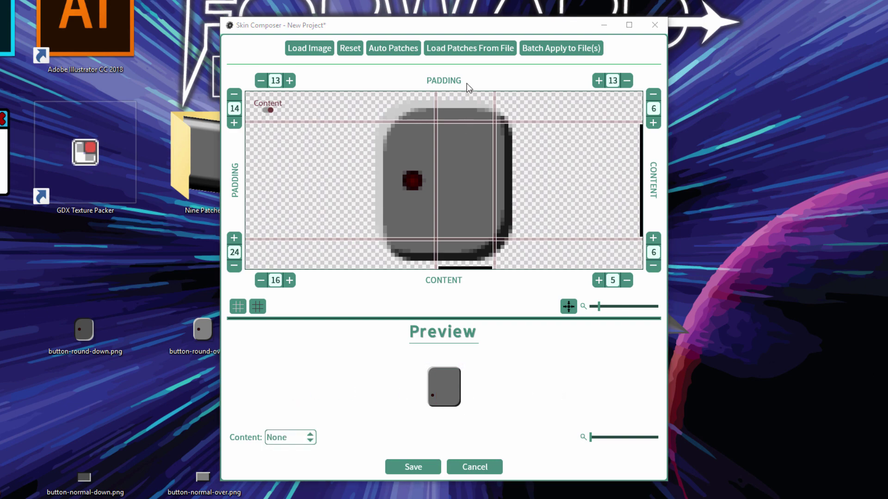
Step: Batch apply the patches to the checked, checked-over, down, over and up round button images, and minimize the editor to see the desktop
{"action": "left_click", "coordinate": [539, 48]}
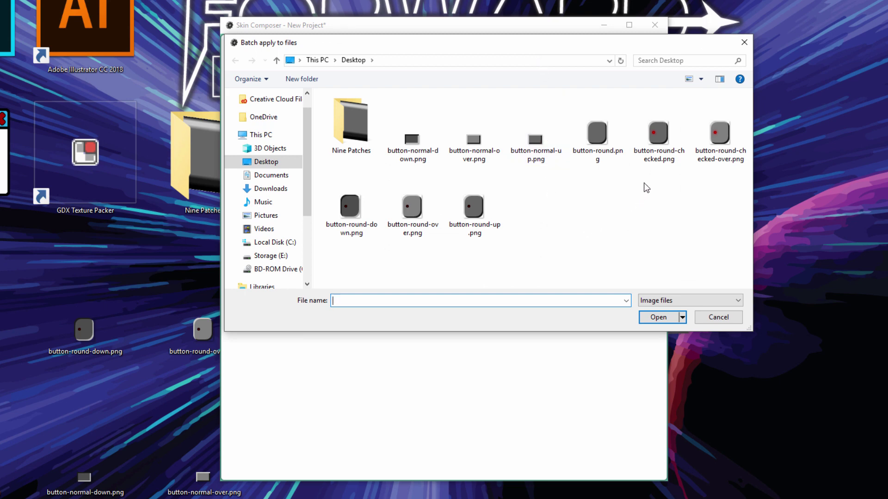
{"action": "left_click", "coordinate": [666, 148]}
{"action": "left_click", "coordinate": [714, 155], "text": "ctrl"}
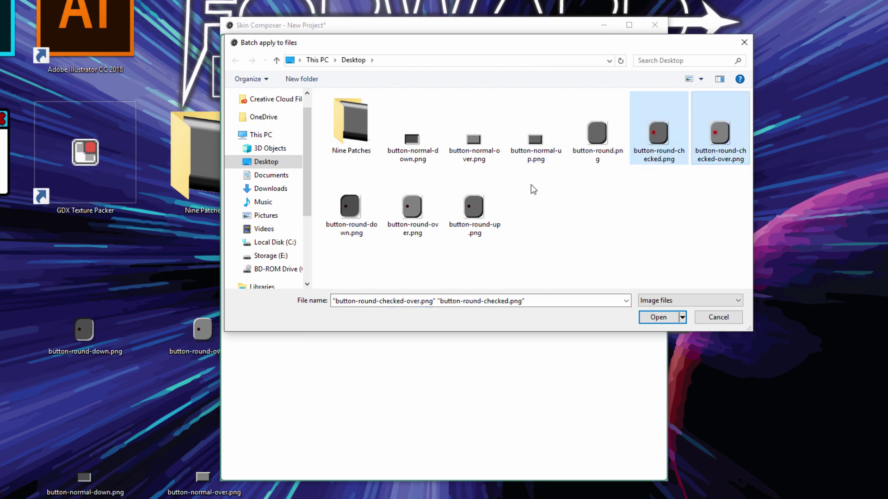
{"action": "left_click", "coordinate": [348, 212], "text": "ctrl"}
{"action": "left_click", "coordinate": [416, 212], "text": "ctrl"}
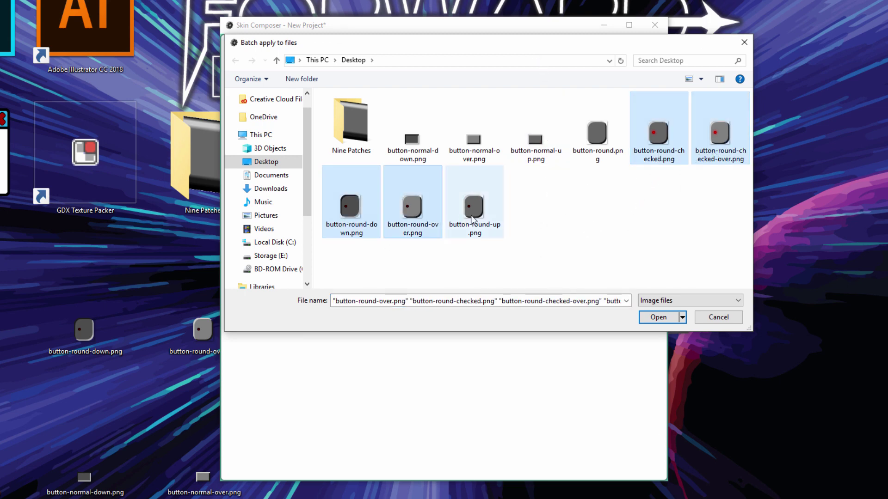
{"action": "left_click", "coordinate": [474, 210], "text": "ctrl"}
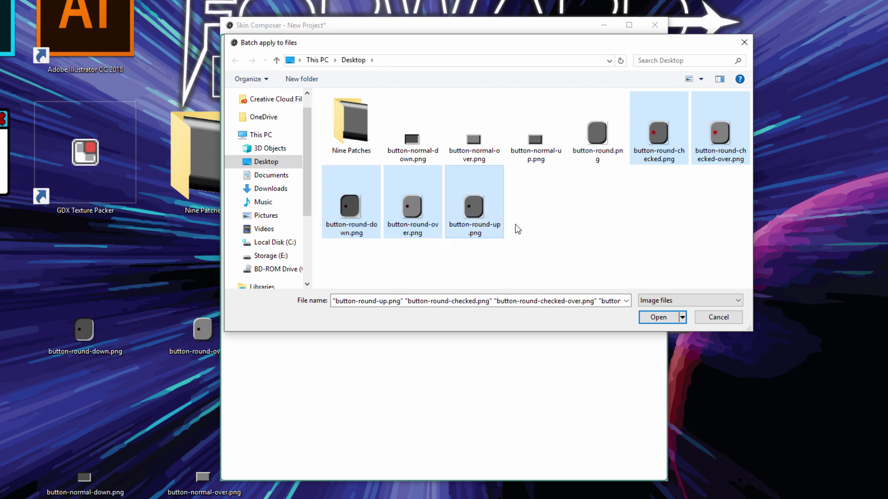
{"action": "left_click", "coordinate": [658, 318]}
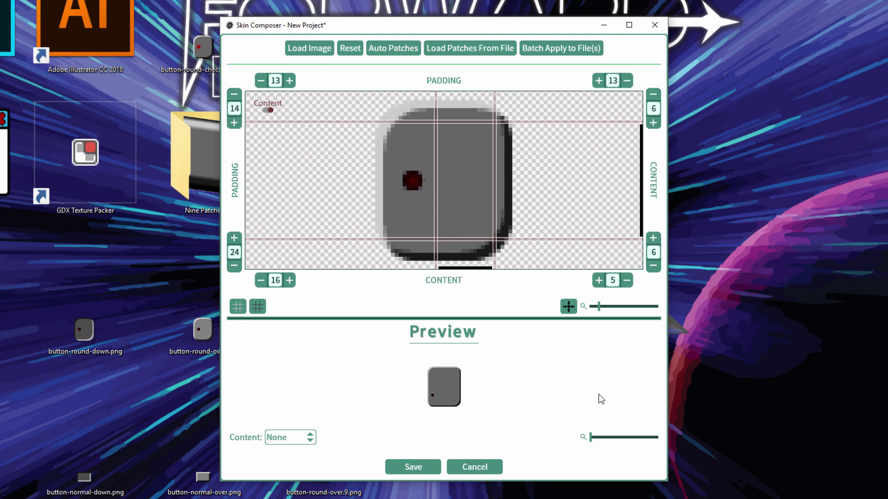
{"action": "left_click", "coordinate": [604, 25]}
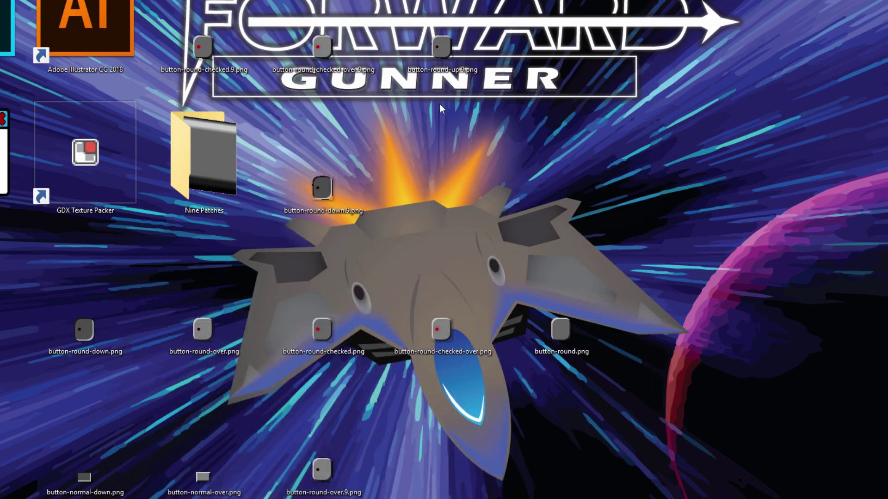